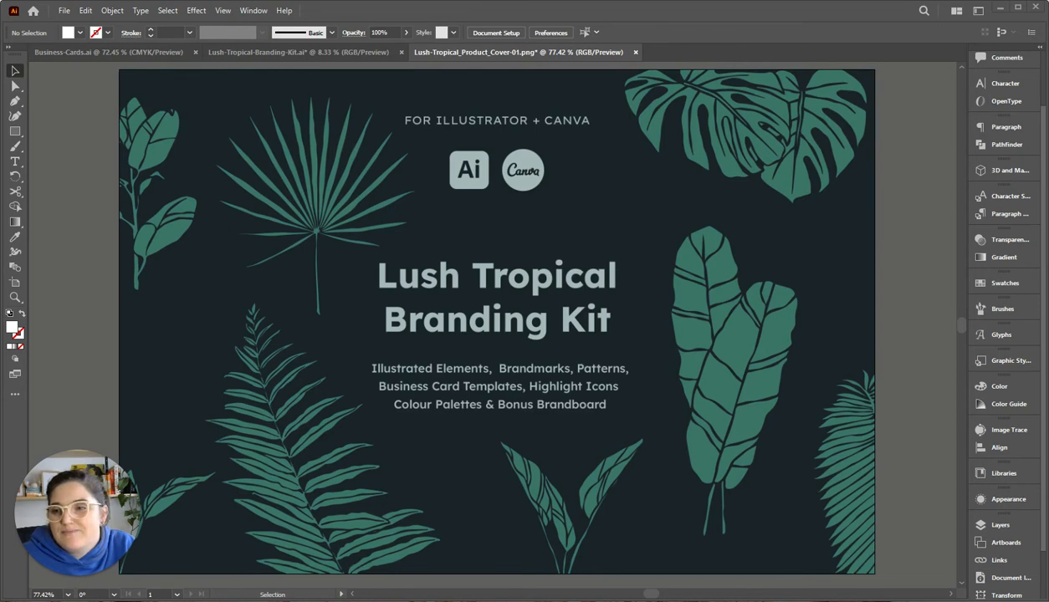
- Switch from the product cover to the Lush-Tropical-Branding-Kit.ai document
key(ctrl+shift+Tab)
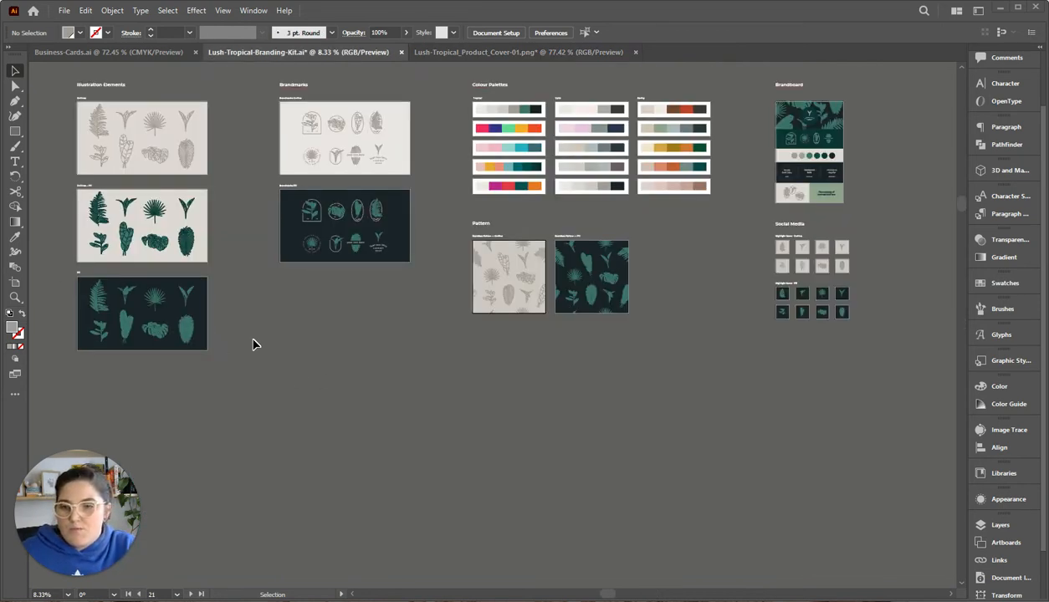
- Zoom and pan until the Illustration Elements Outlines artboard with its leaf drawings fills the view
key(ctrl+plus)
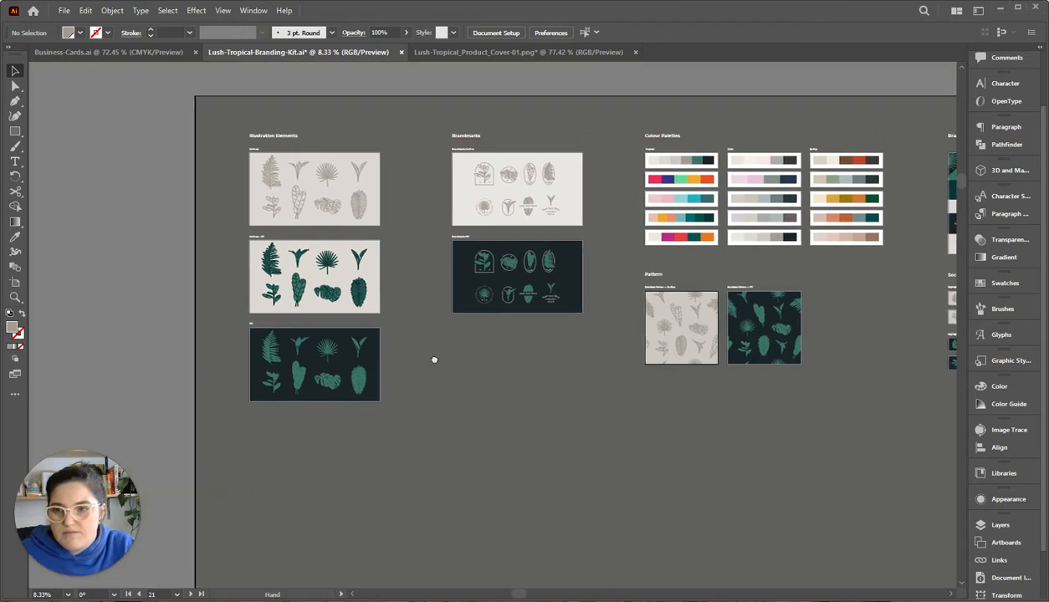
key(ctrl+plus)
key(ctrl+plus)
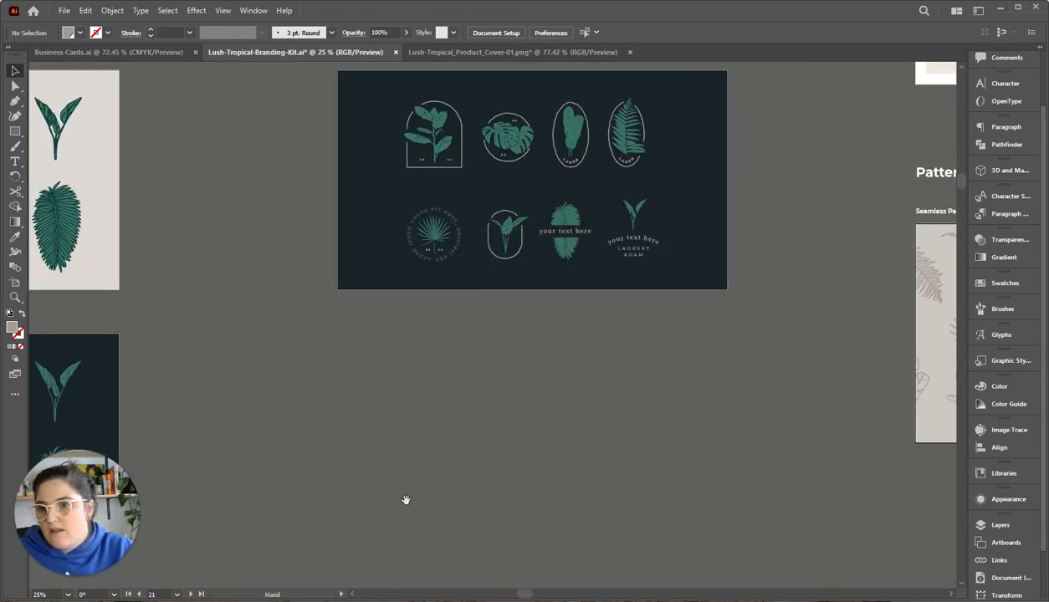
mouse_move(372, 457)
mouse_down()
mouse_move(476, 328)
mouse_move(572, 307)
mouse_move(796, 423)
mouse_up()
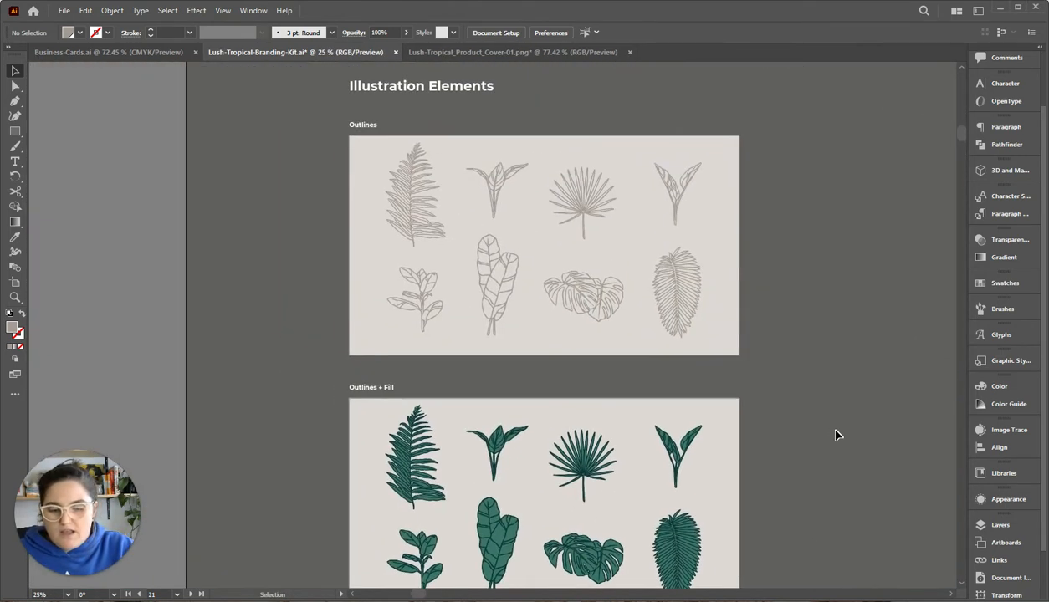
key(ctrl+plus)
key(ctrl+plus)
drag(837, 275, 837, 447)
key(ctrl+minus)
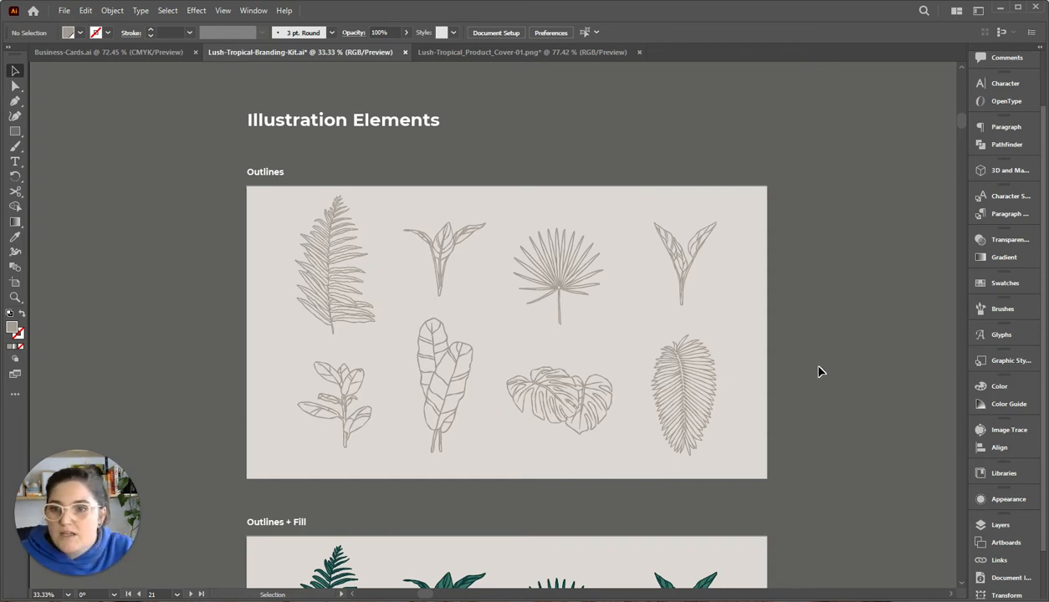
- Zoom closely into the outlined leaves, then show the whole grid of green Outlines + Fill leaves
mouse_move(840, 375)
mouse_down()
mouse_move(865, 357)
mouse_move(844, 349)
mouse_up()
key(z)
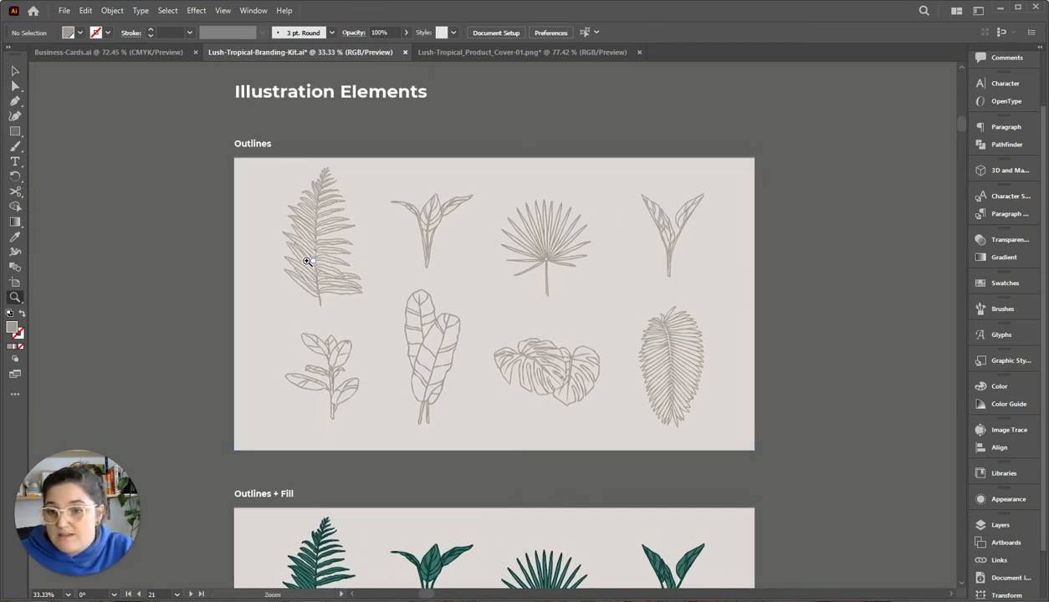
mouse_move(299, 256)
mouse_down()
mouse_move(745, 402)
mouse_move(428, 333)
mouse_move(646, 356)
mouse_move(625, 307)
mouse_up()
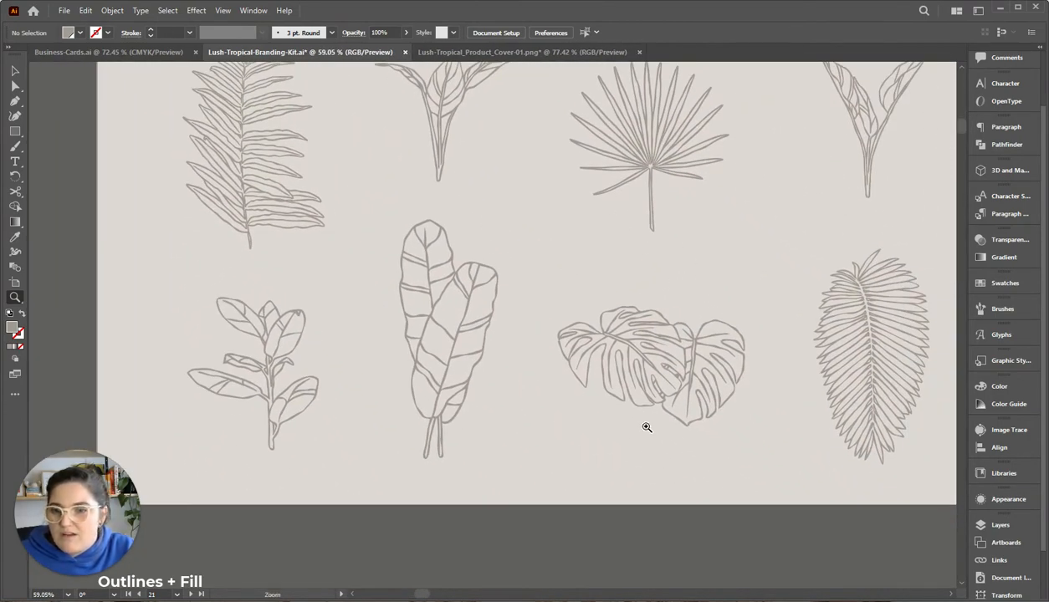
scroll(647, 428, down, 3)
scroll(646, 425, down, 2)
scroll(648, 422, down, 3)
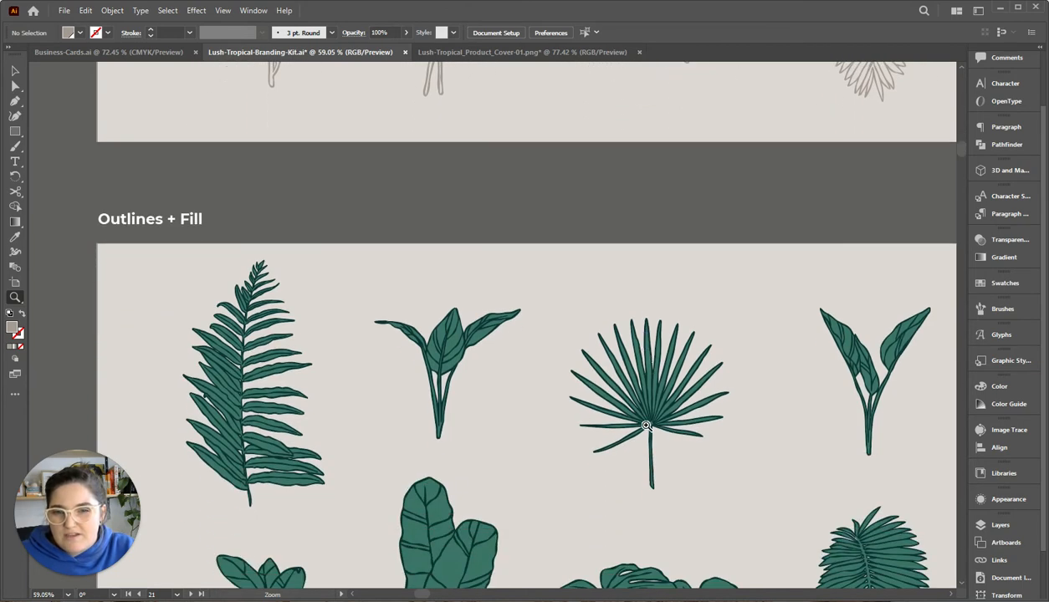
drag(740, 416, 709, 253)
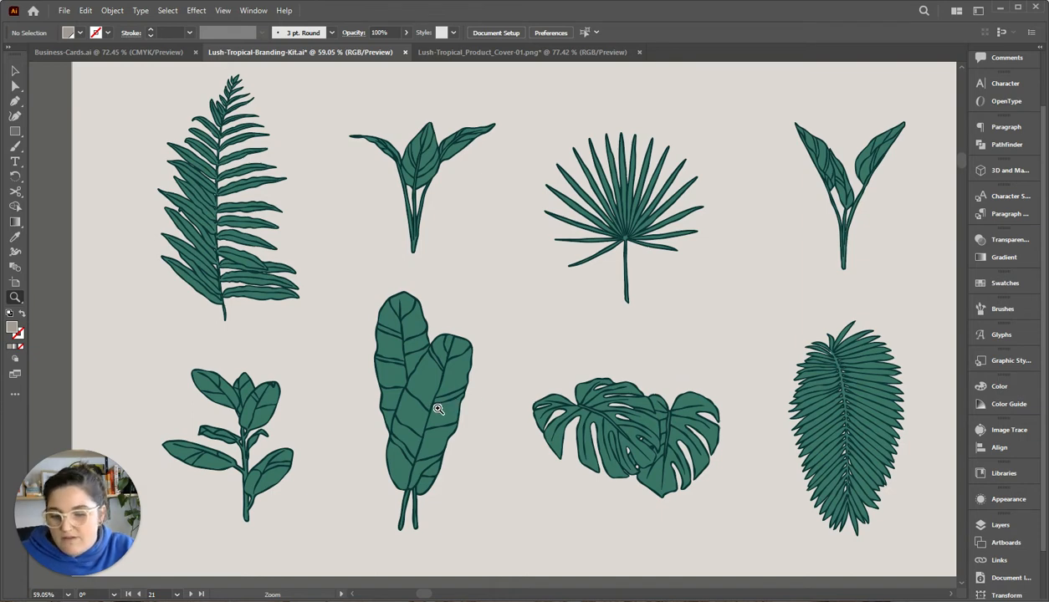
- Pull the tall leaf's green fill away from its outline, undo it back, and deselect
key(a)
drag(422, 378, 484, 386)
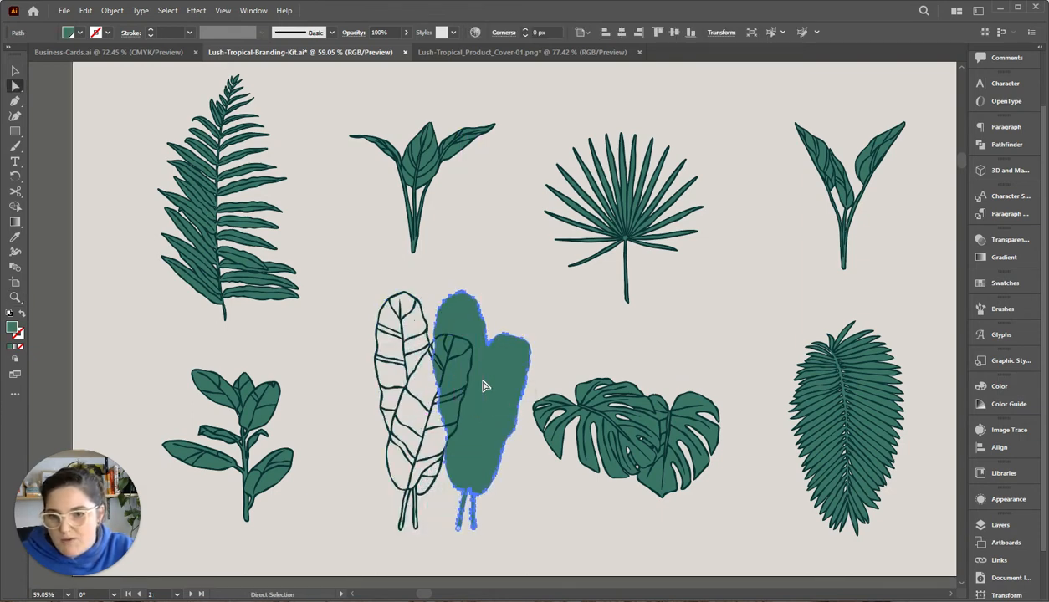
key(ctrl+z)
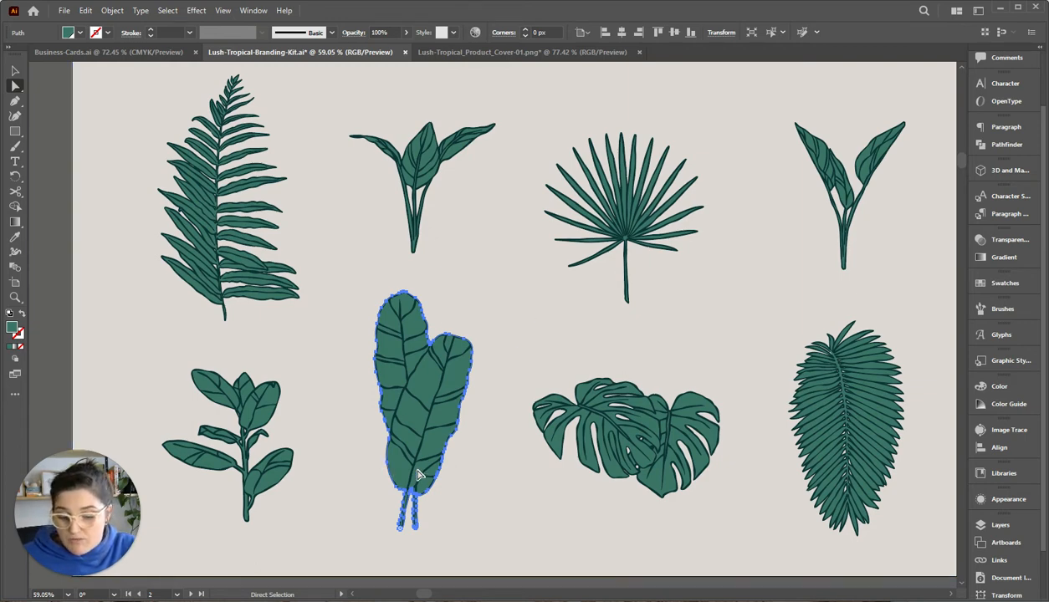
key(v)
click(129, 134)
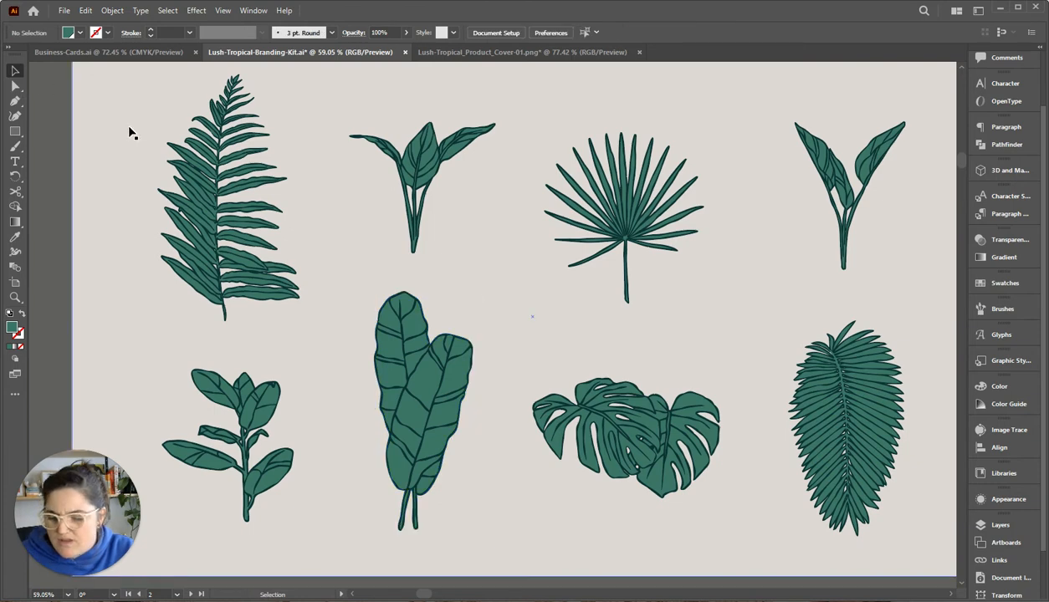
- Bring the dark Fill artboard into view, shift the banana leaf aside and undo it back into place
key(z)
scroll(494, 412, down, 1)
scroll(496, 425, down, 4)
scroll(544, 266, down, 3)
scroll(615, 333, down, 3)
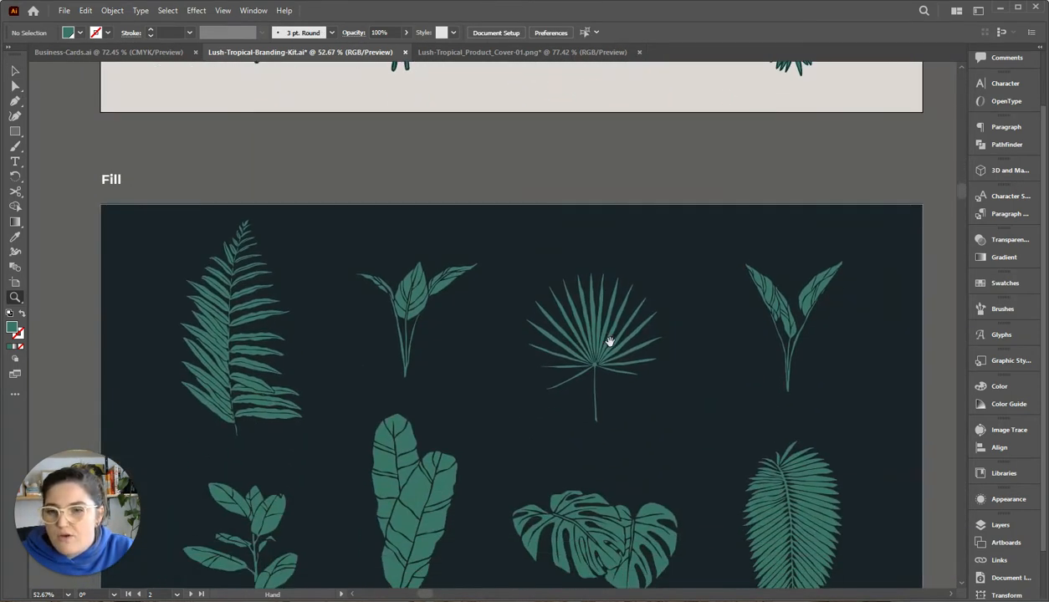
drag(610, 343, 604, 239)
key(v)
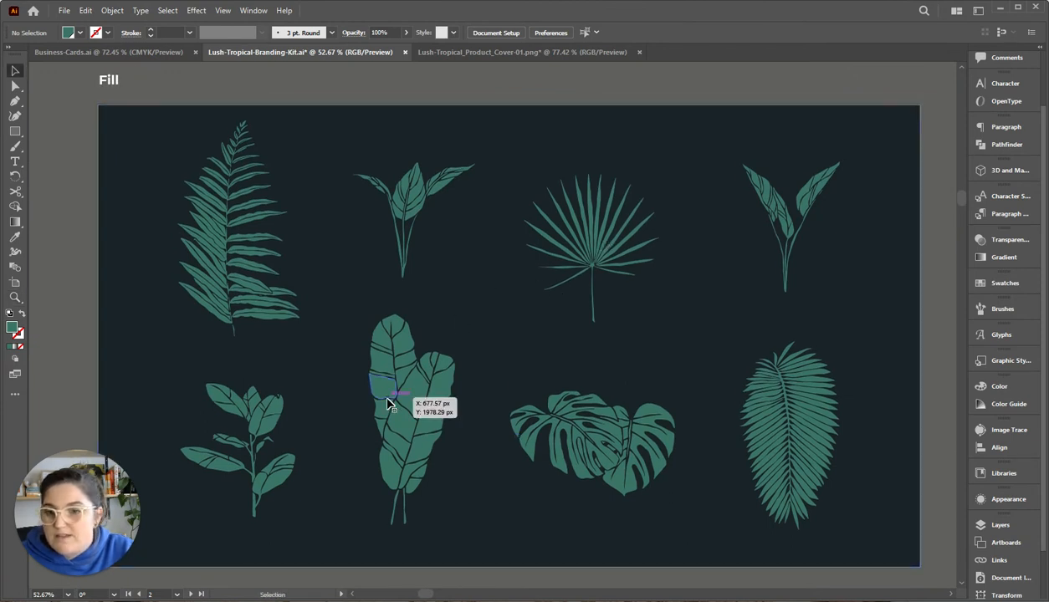
click(387, 404)
drag(421, 416, 545, 351)
key(ctrl+z)
key(a)
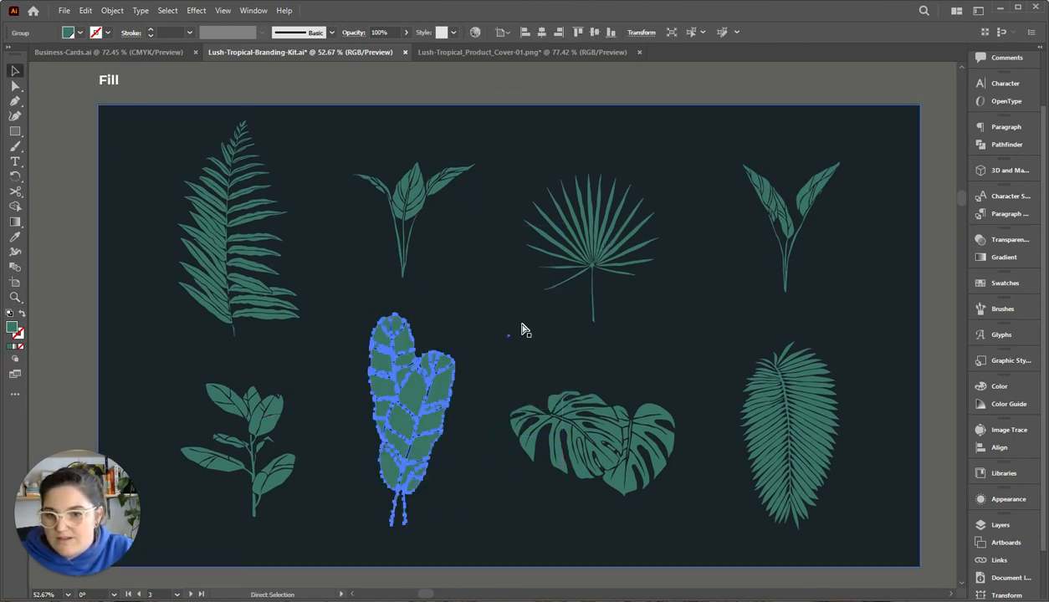
key(v)
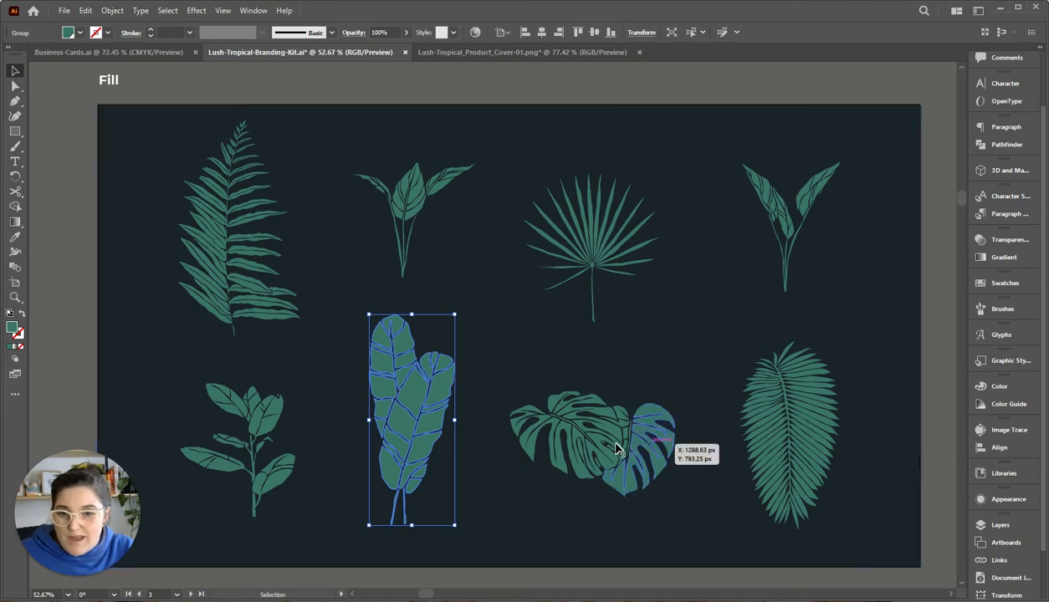
- Zoom out and pan over to the Brandmarks Outline artboard of beige leaf badges
key(z)
drag(582, 410, 535, 418)
scroll(535, 418, down, 1)
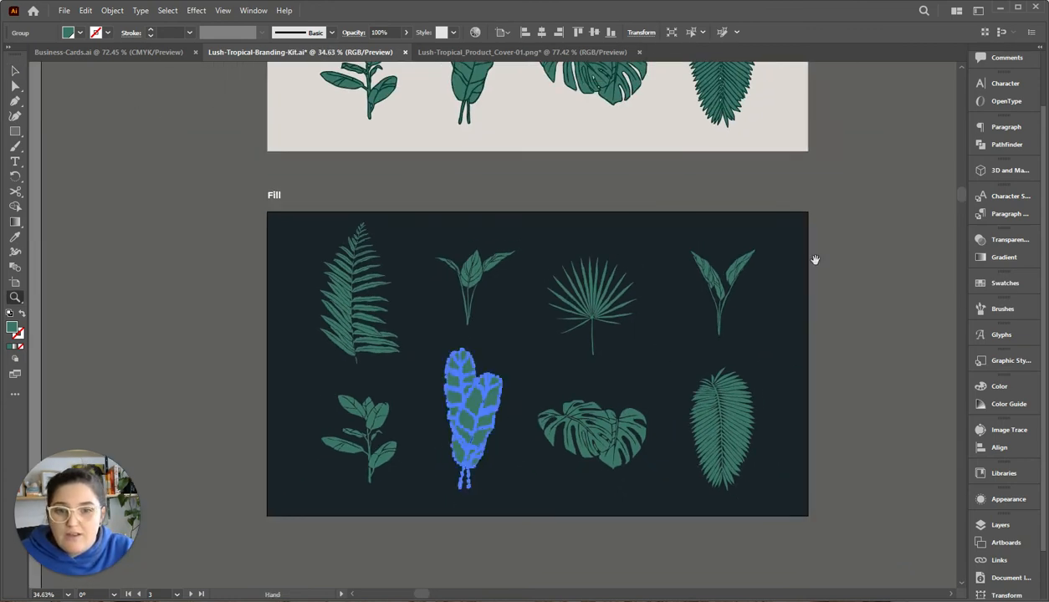
mouse_move(824, 241)
mouse_down()
mouse_move(484, 322)
mouse_move(518, 211)
mouse_up()
mouse_move(520, 282)
mouse_down()
mouse_move(550, 292)
mouse_move(604, 264)
mouse_up()
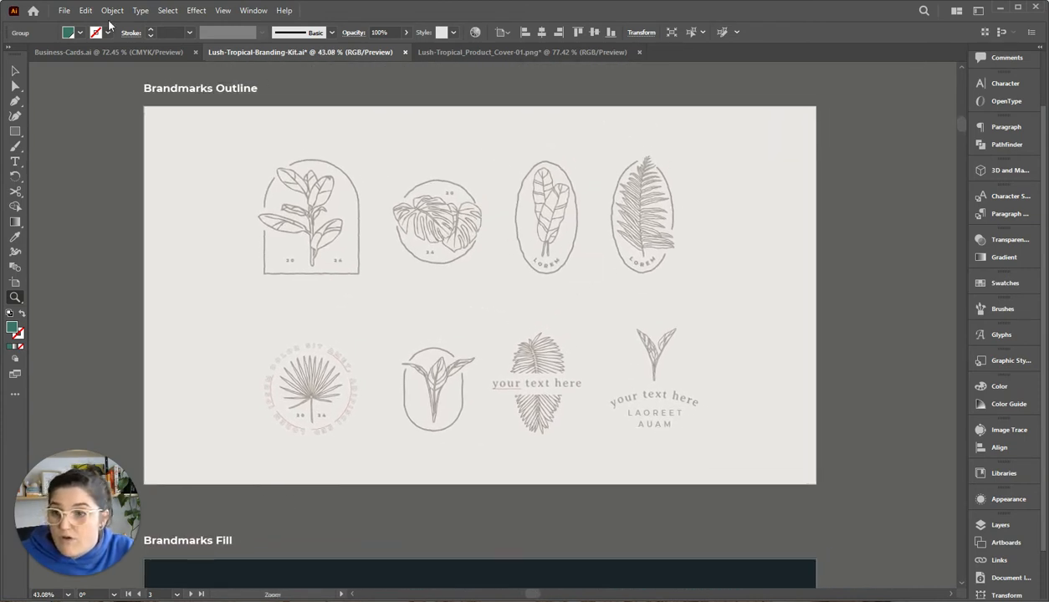
- Deselect the banana leaf group and recentre the Brandmarks Outline artboard
key(v)
click(845, 294)
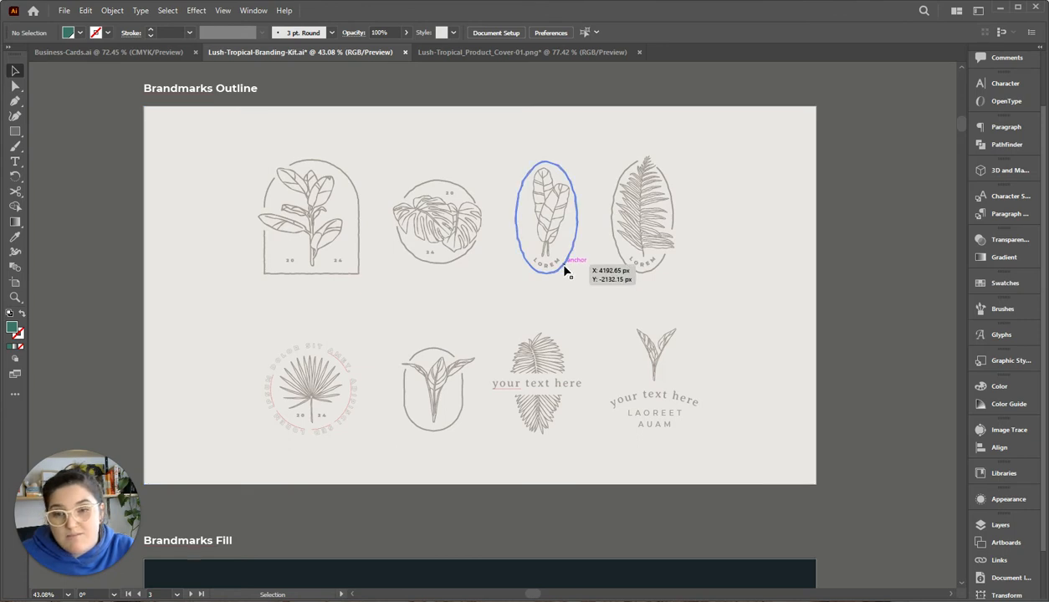
drag(655, 402, 744, 366)
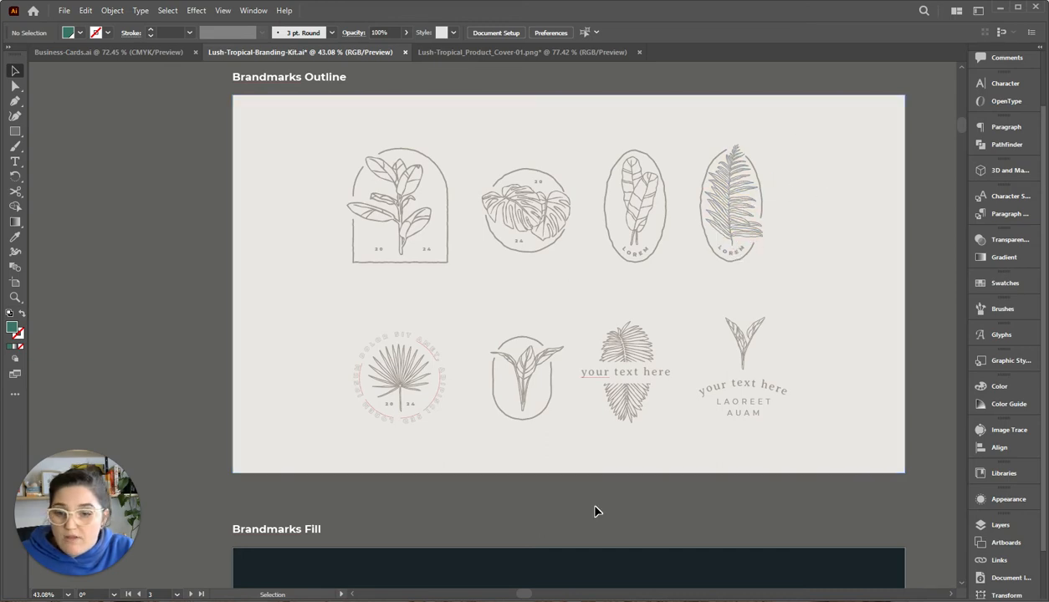
scroll(604, 501, down, 5)
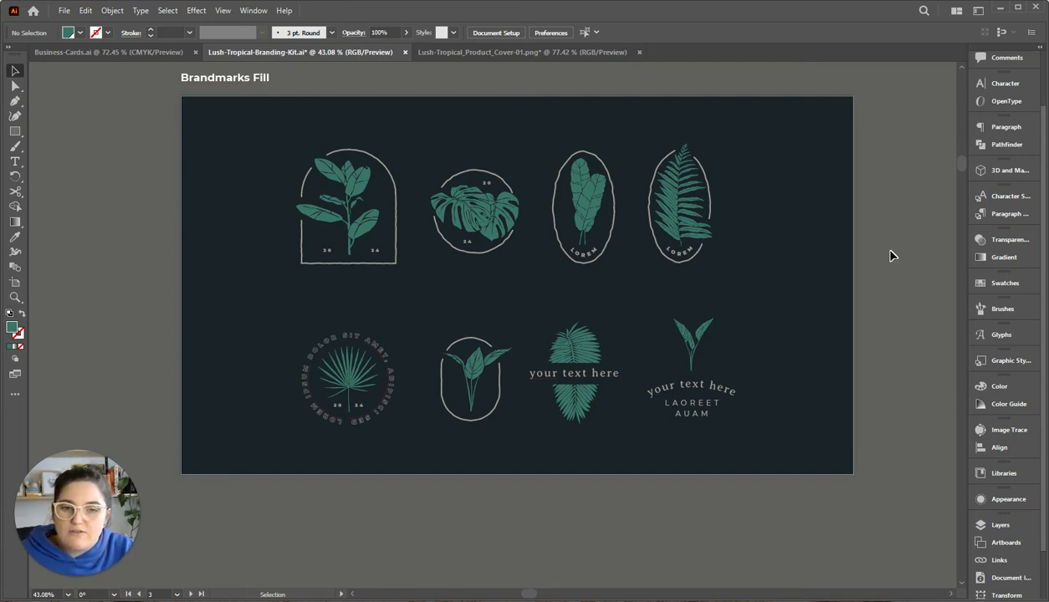
- Pan past the dark Brandmarks Fill artboard toward the Pattern section
key(space)
drag(887, 220, 855, 197)
mouse_move(876, 159)
mouse_down()
mouse_move(740, 164)
mouse_move(313, 410)
mouse_up()
key(space)
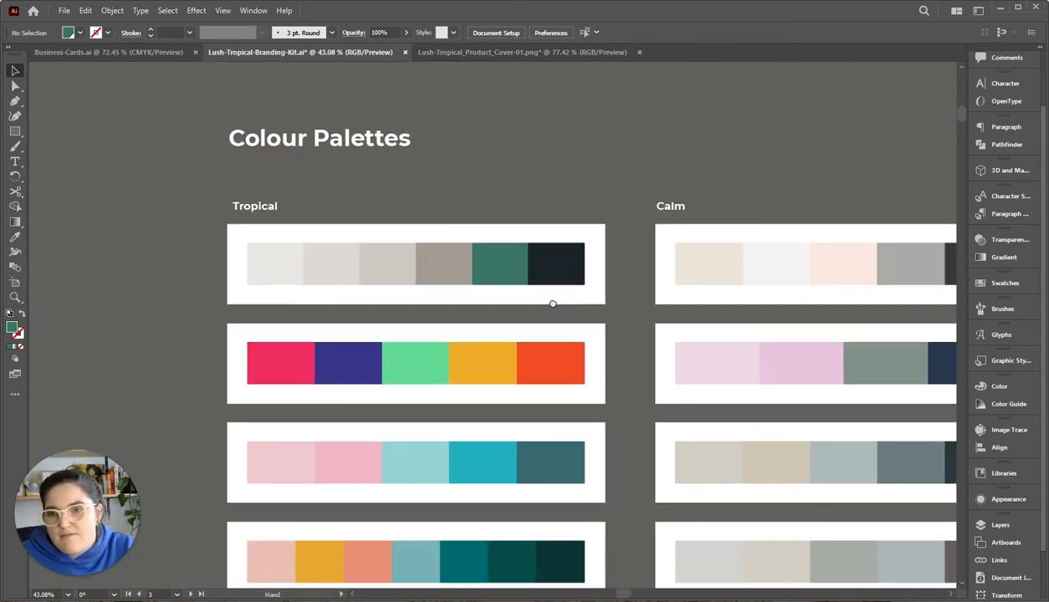
- Fit the Tropical, Calm and Earthy colour palette columns in view and show the document's swatch library
drag(536, 298, 444, 264)
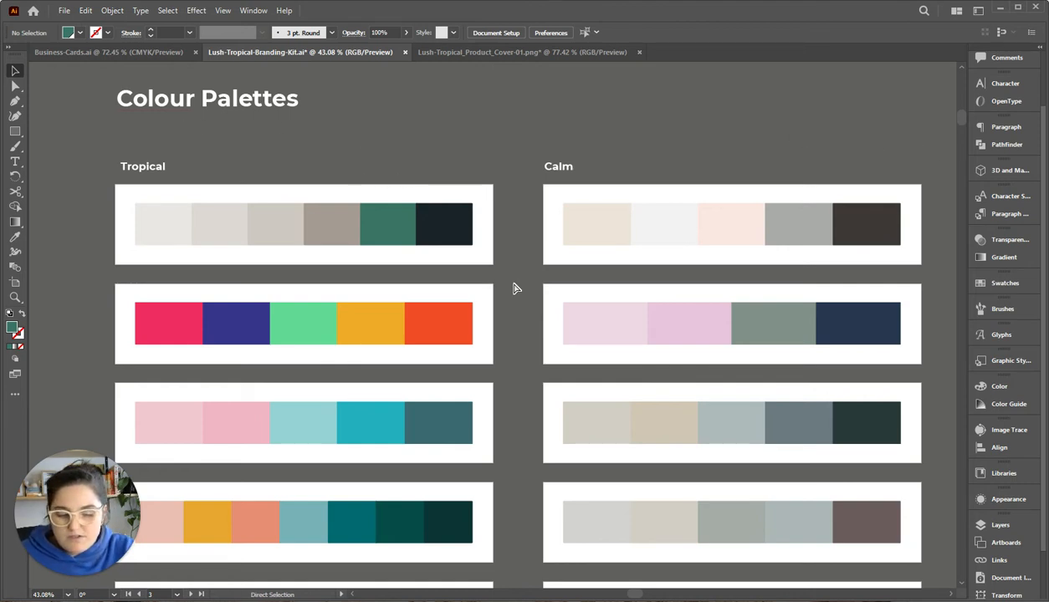
key(ctrl+minus)
key(space)
drag(511, 283, 370, 211)
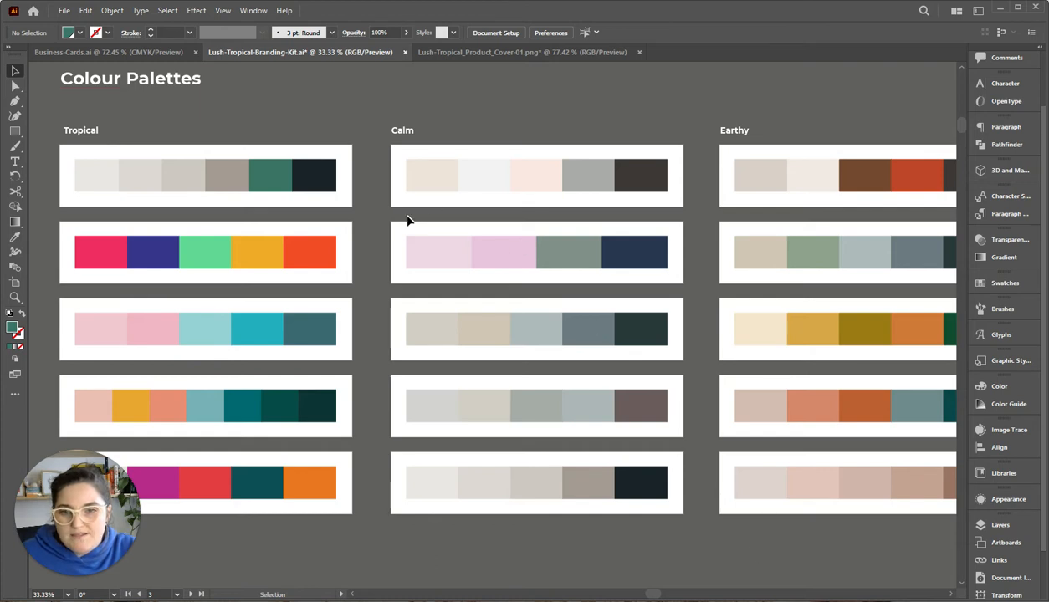
click(1002, 286)
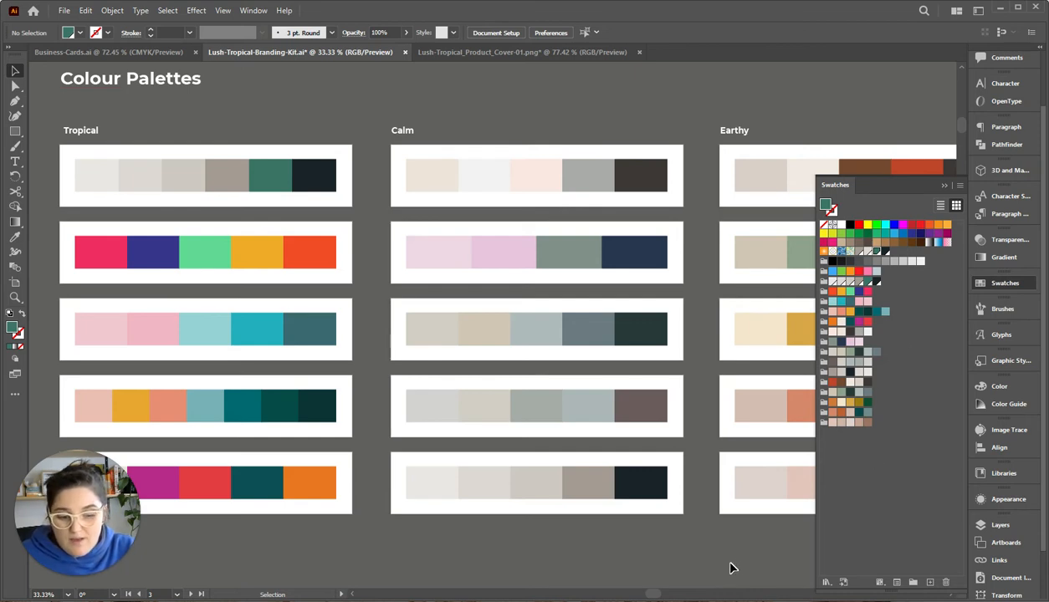
- Zoom out and pan down to the Pattern section with its two seamless leaf squares
key(ctrl+minus)
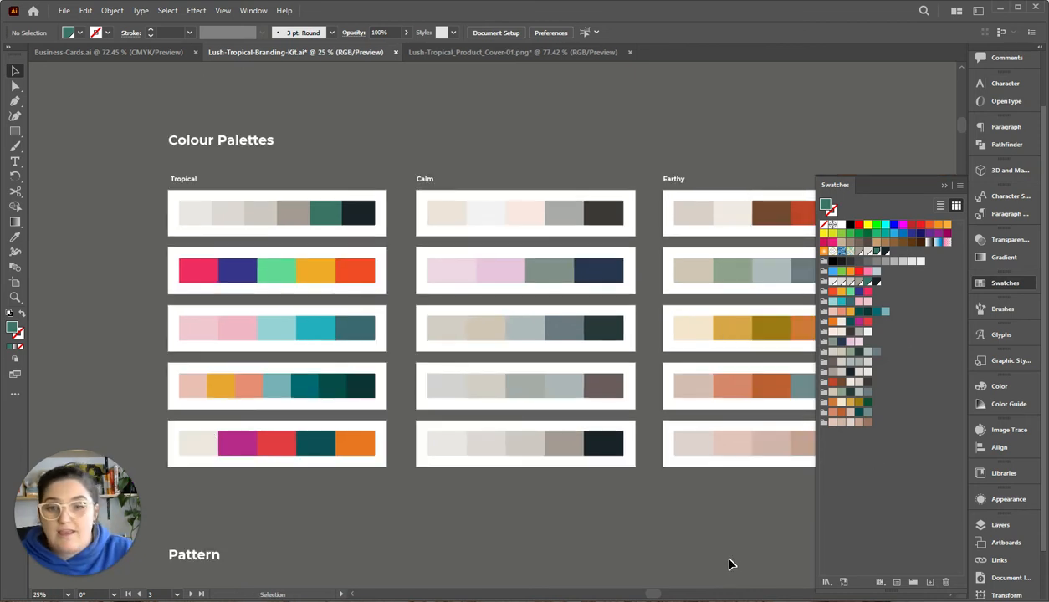
mouse_move(652, 494)
mouse_down()
mouse_move(624, 323)
mouse_move(757, 239)
mouse_up()
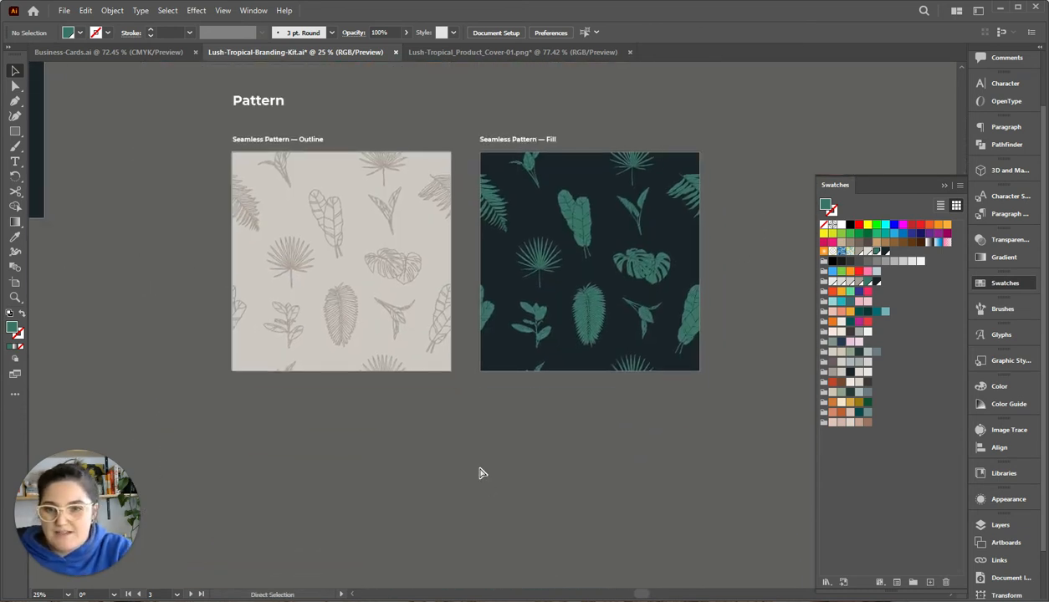
- Alt-drag a copy of the outline leaf pattern onto the square artboard below and delete the extra copy
key(ctrl+plus)
click(331, 398)
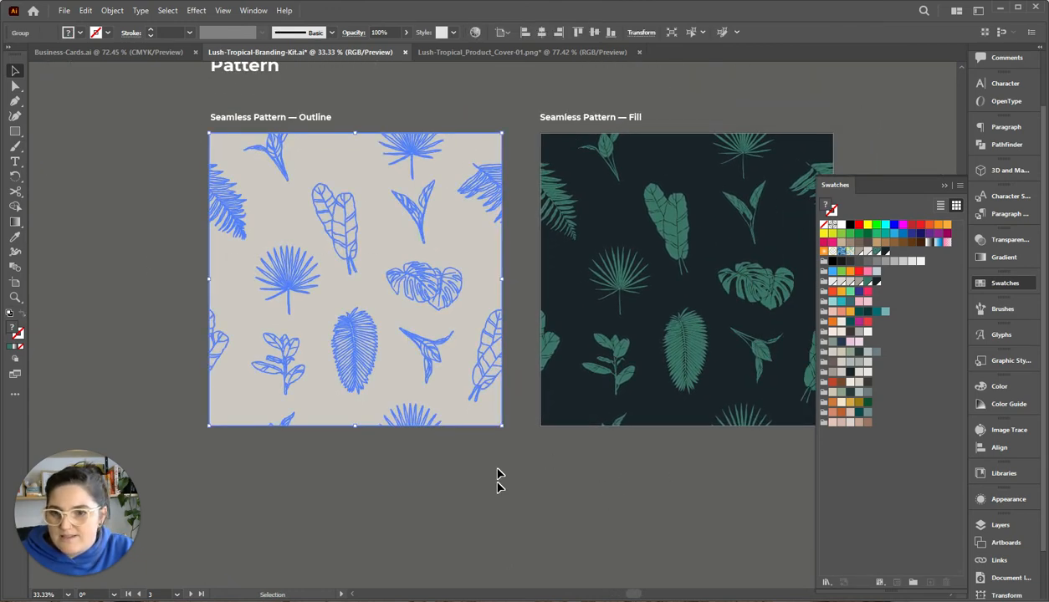
scroll(497, 483, down, 5)
drag(540, 193, 335, 514)
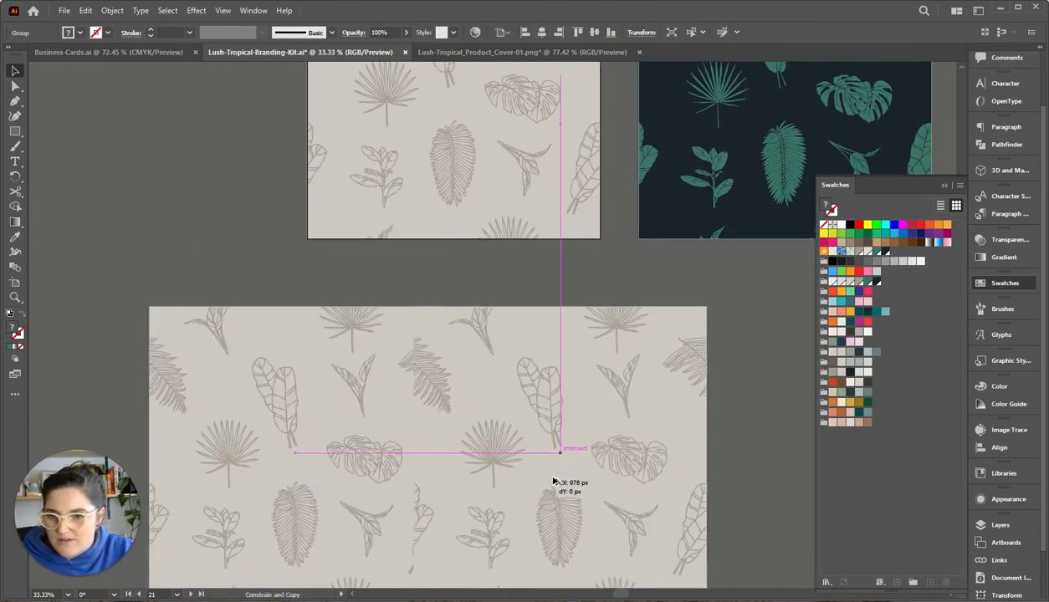
mouse_move(304, 463)
mouse_down()
mouse_move(570, 477)
mouse_move(553, 469)
mouse_up()
click(429, 283)
drag(428, 282, 447, 204)
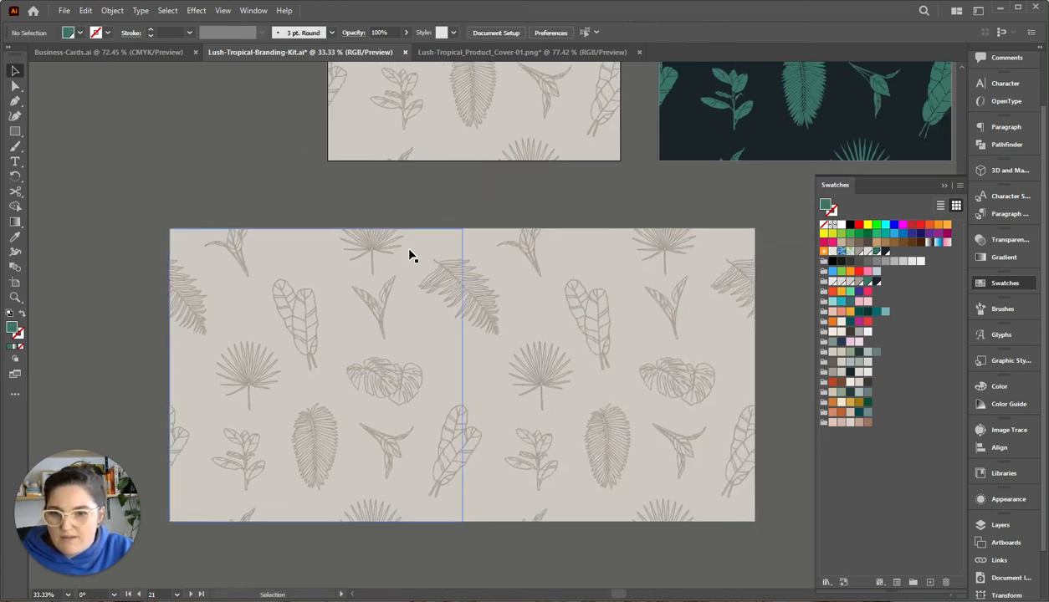
drag(724, 524, 739, 543)
key(Delete)
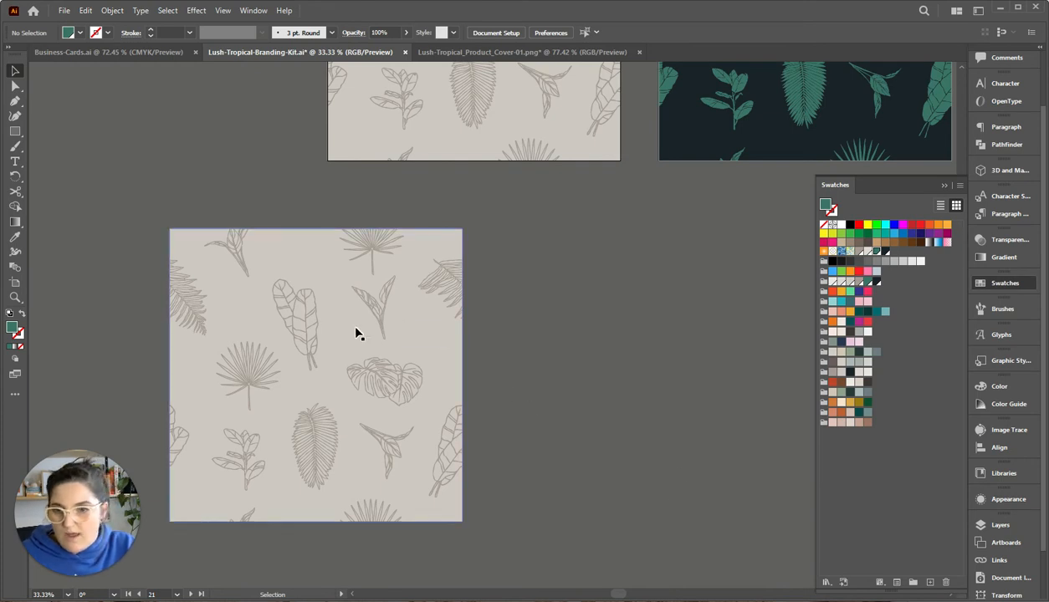
- Ungroup the copied leaf pattern, nudging and restoring its background square
click(419, 356)
right_click(423, 356)
click(468, 450)
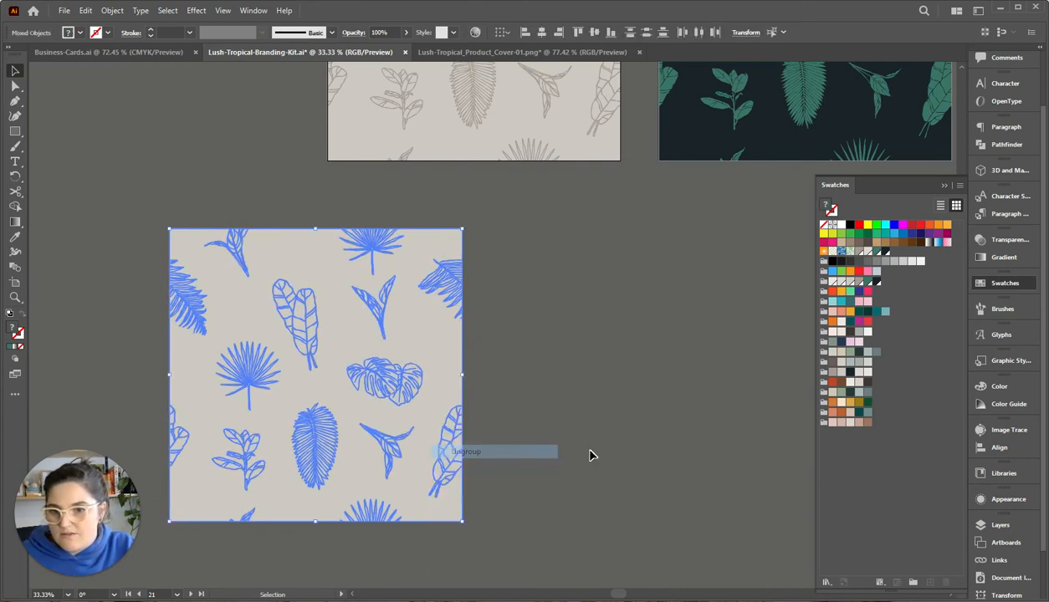
drag(419, 335, 644, 321)
key(ctrl+z)
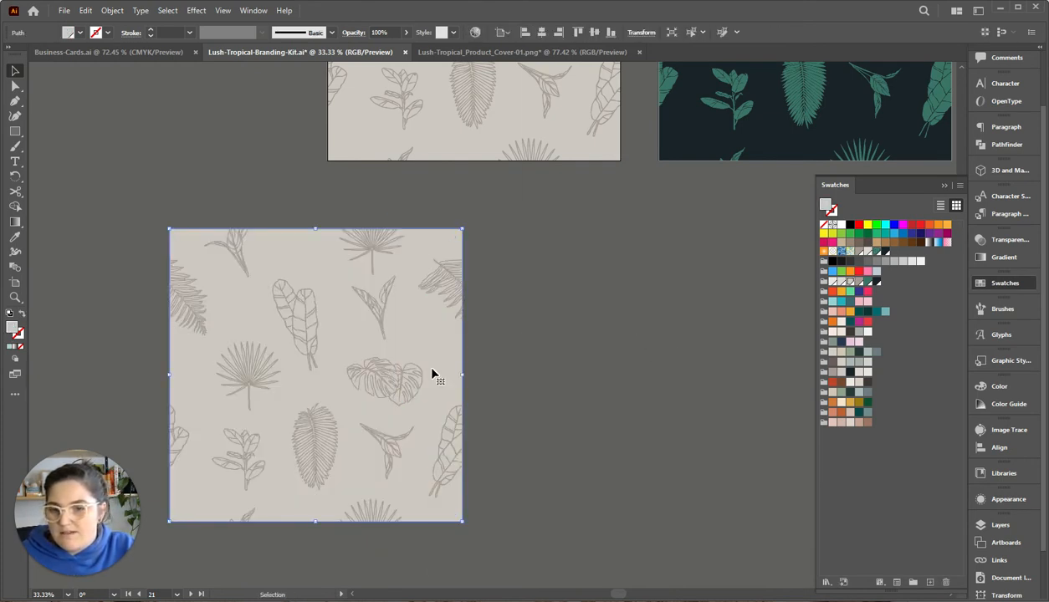
- Inspect individual leaves, then select all the pattern artwork and colour the leaf outlines cream
click(409, 393)
click(456, 287)
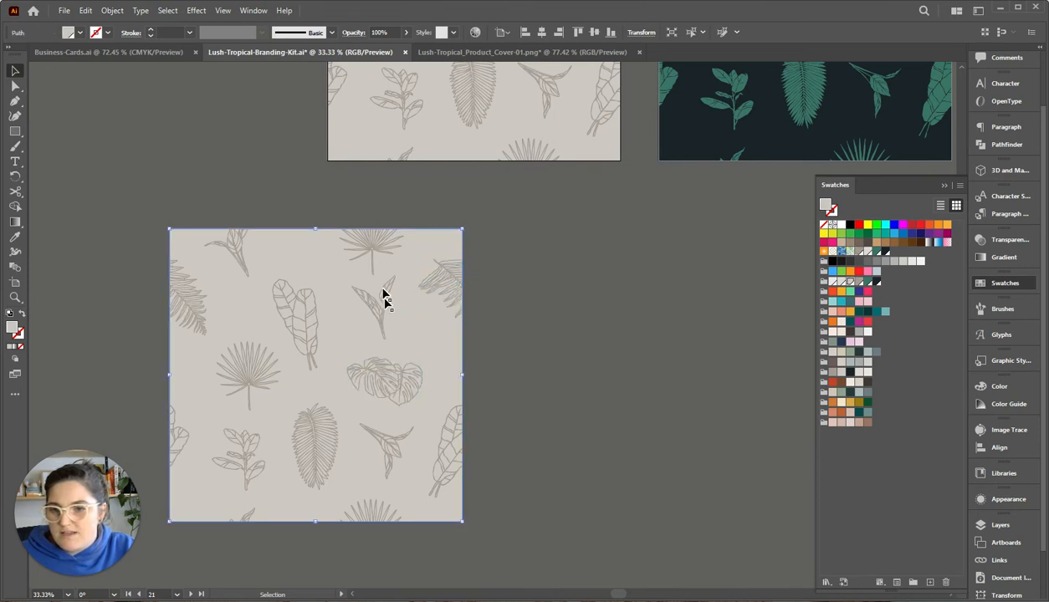
click(372, 255)
click(385, 311)
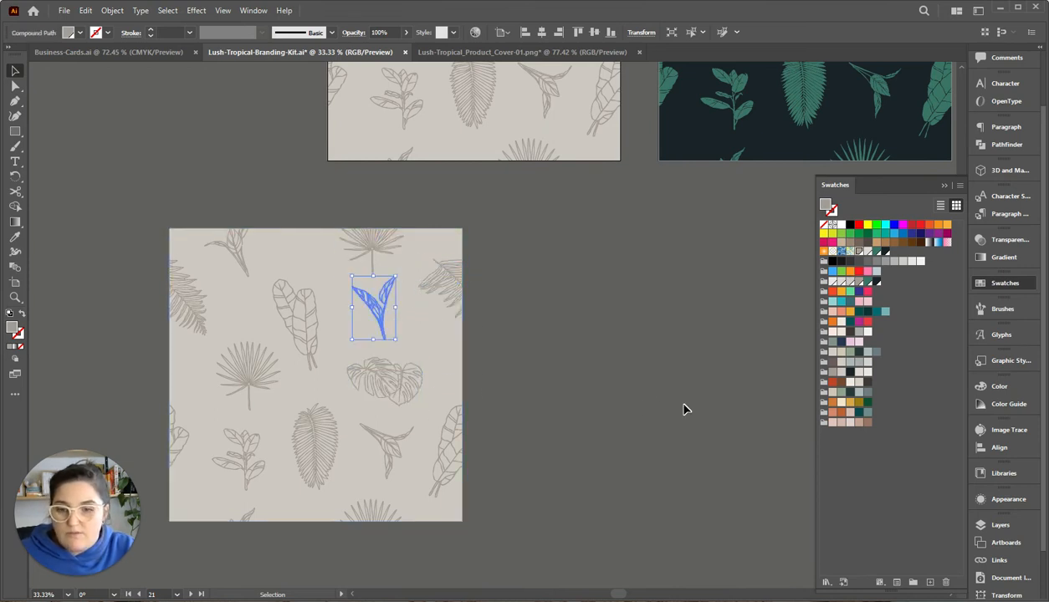
click(499, 422)
key(ctrl+alt+a)
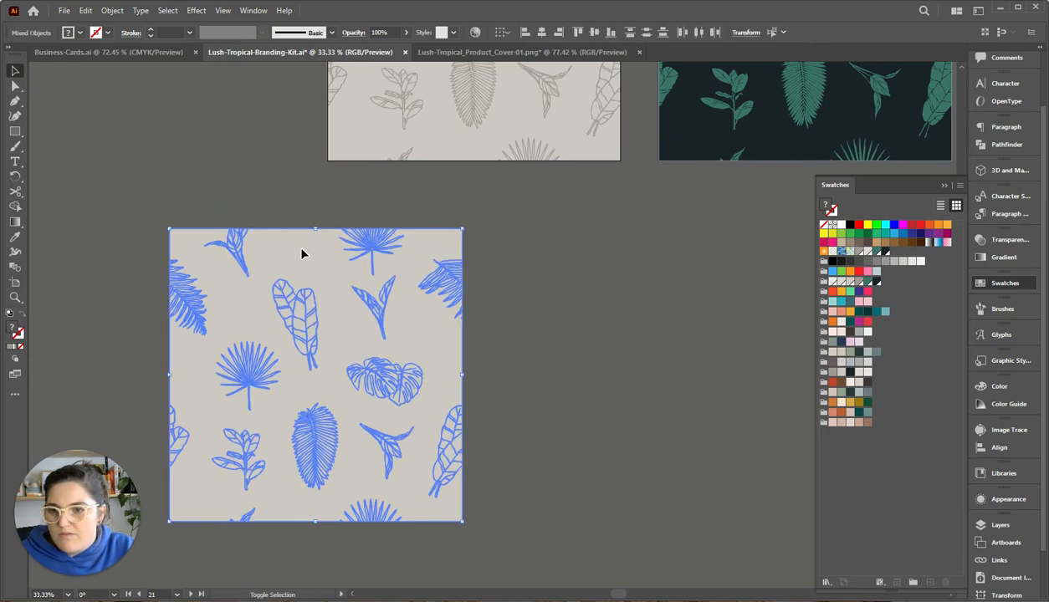
click(831, 333)
click(601, 368)
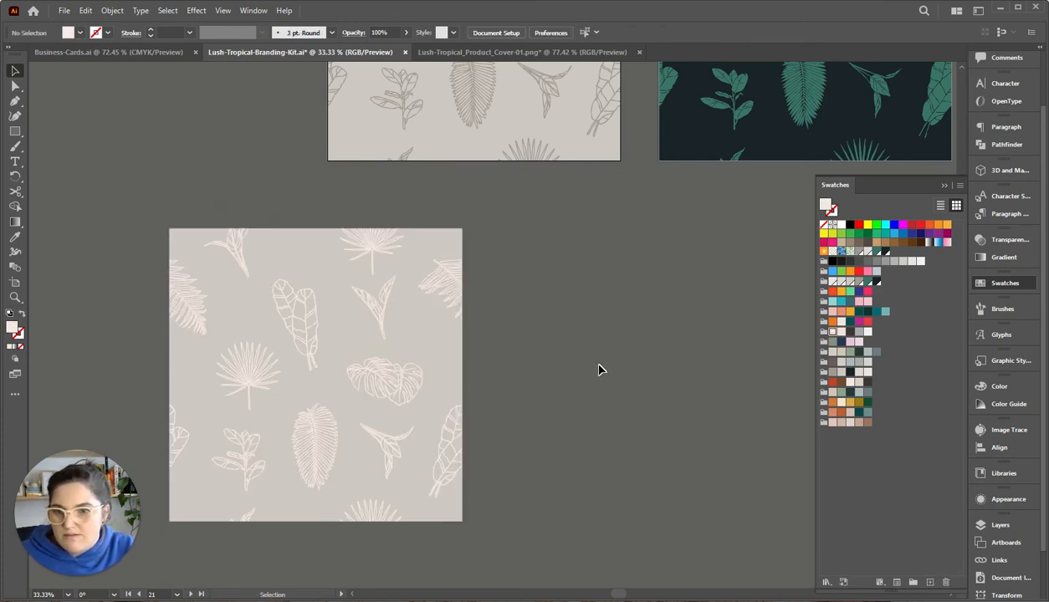
click(356, 368)
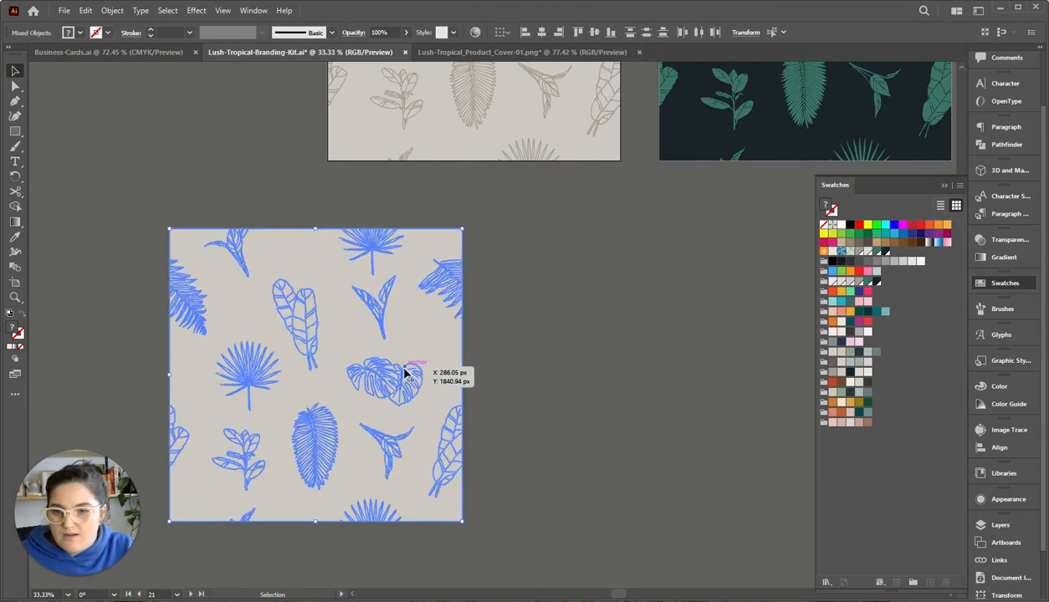
scroll(648, 351, left, 3)
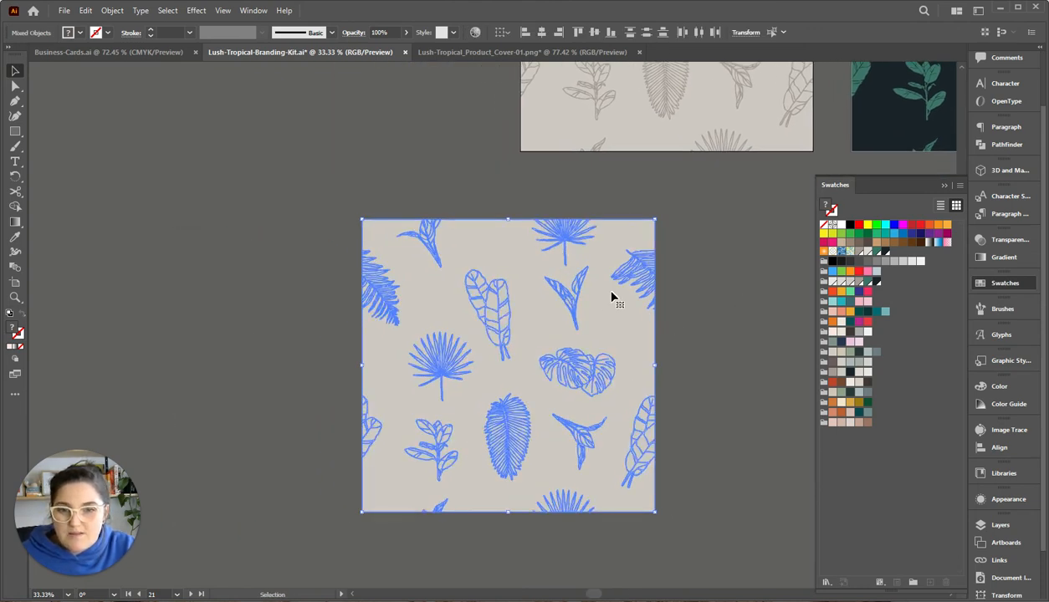
- Move the pattern artwork aside and draw a large square on empty canvas beside it
mouse_move(488, 301)
mouse_down()
mouse_move(807, 358)
mouse_move(918, 400)
mouse_up()
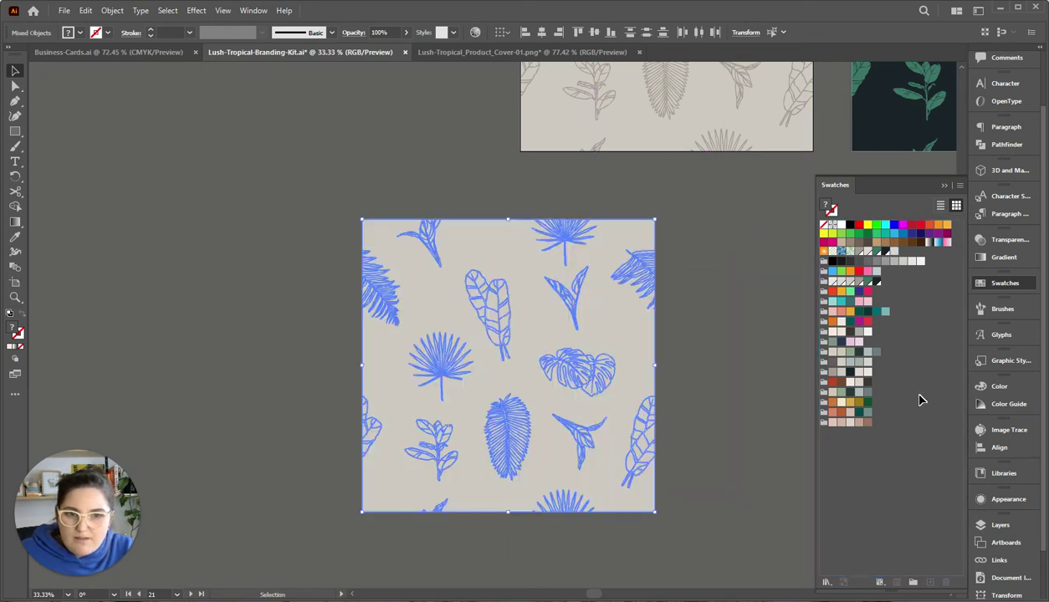
click(15, 131)
mouse_move(259, 160)
mouse_down()
mouse_move(532, 225)
mouse_move(656, 236)
mouse_up()
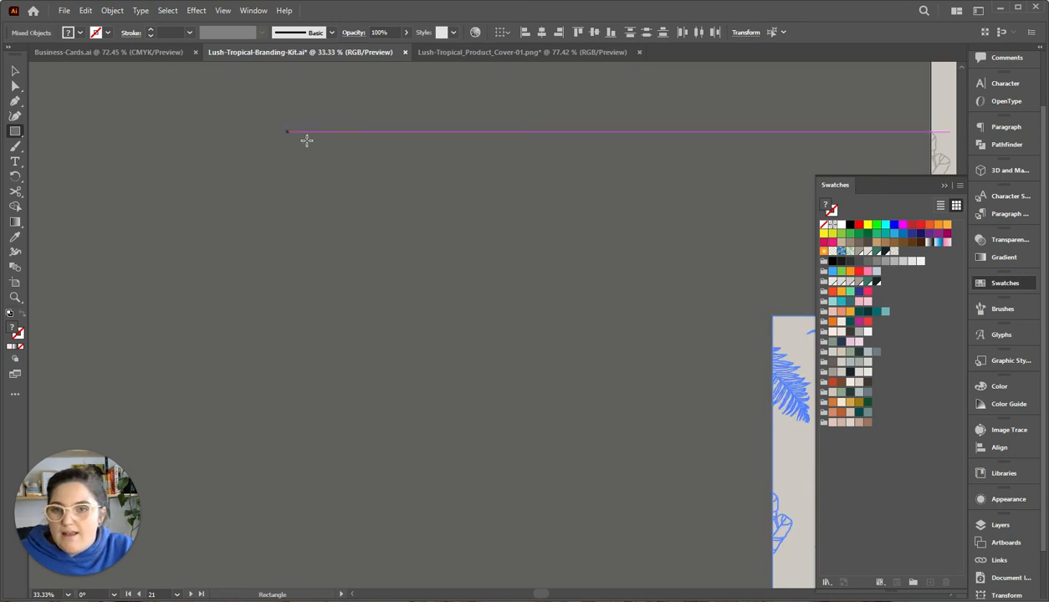
mouse_move(259, 102)
mouse_down()
mouse_move(586, 425)
mouse_move(736, 542)
mouse_up()
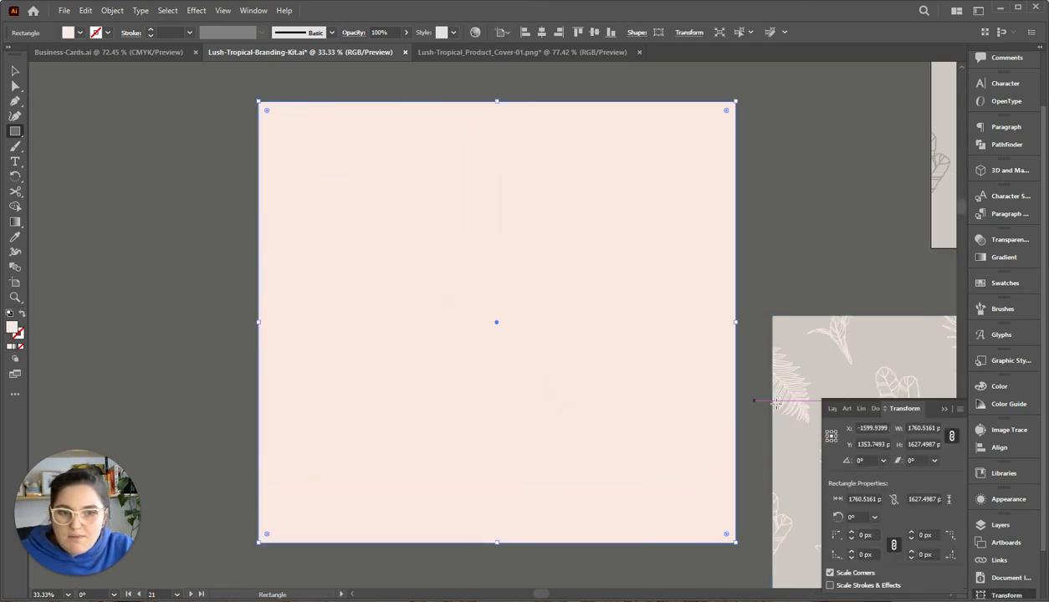
- Fill the square with the beige leaf outline pattern swatch and deselect
click(1003, 283)
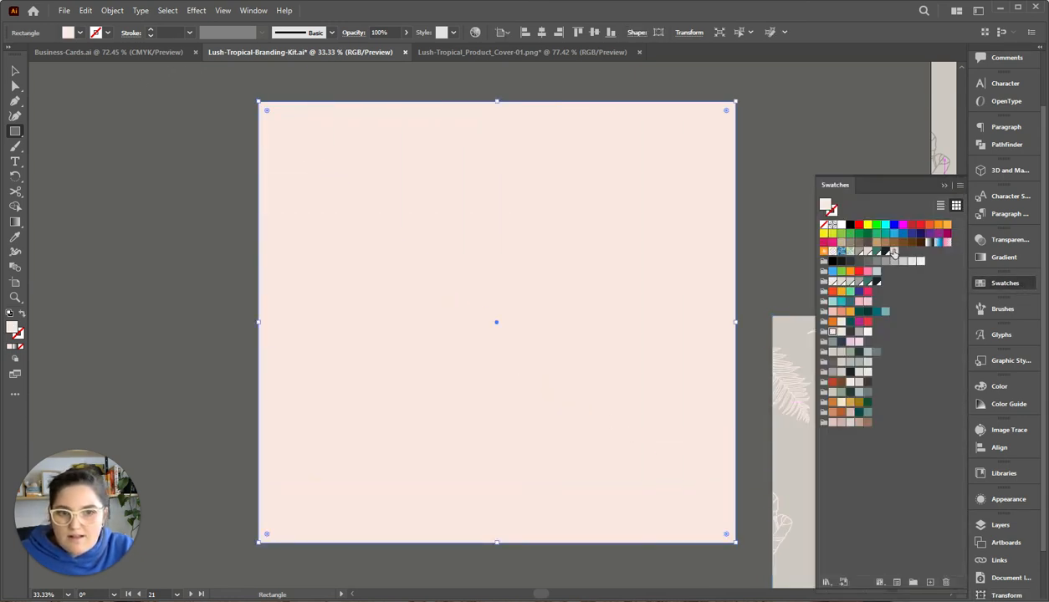
click(893, 252)
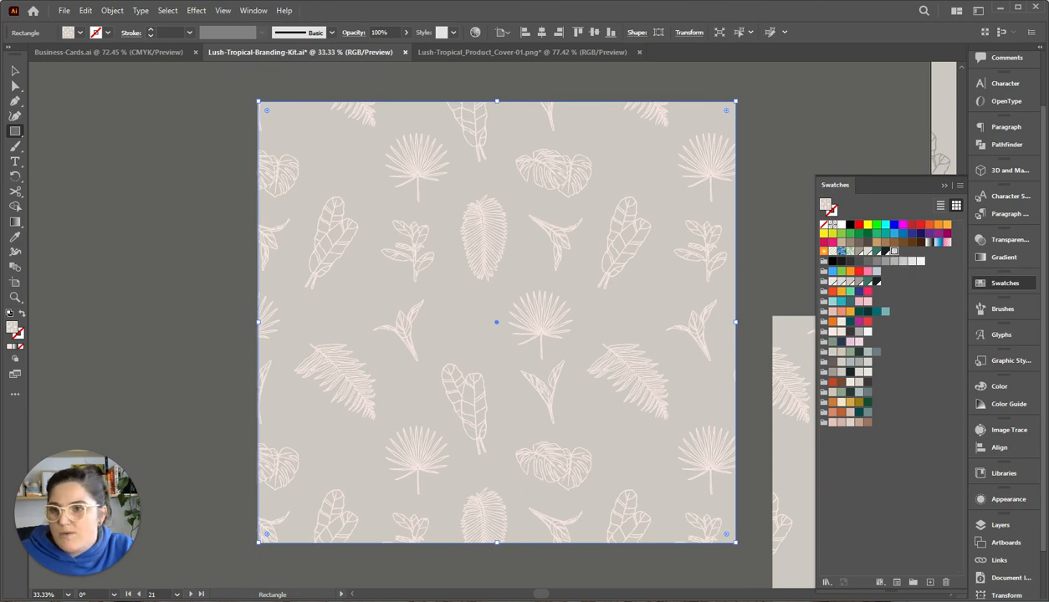
key(v)
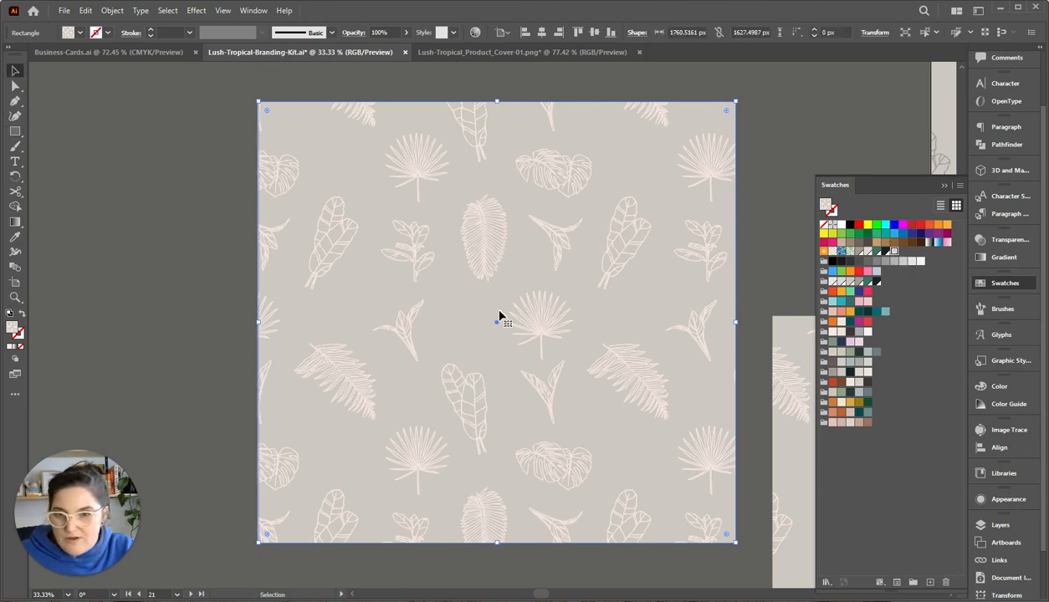
click(744, 198)
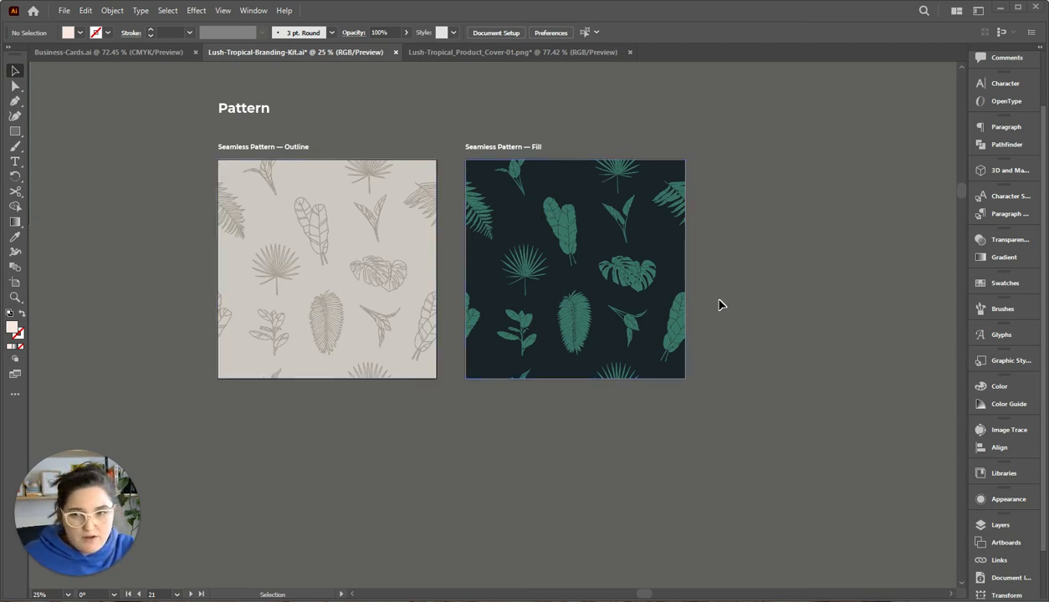
- Pan and zoom to the Brandboard artboard and check the business card mockup placeholder text
drag(778, 282, 418, 328)
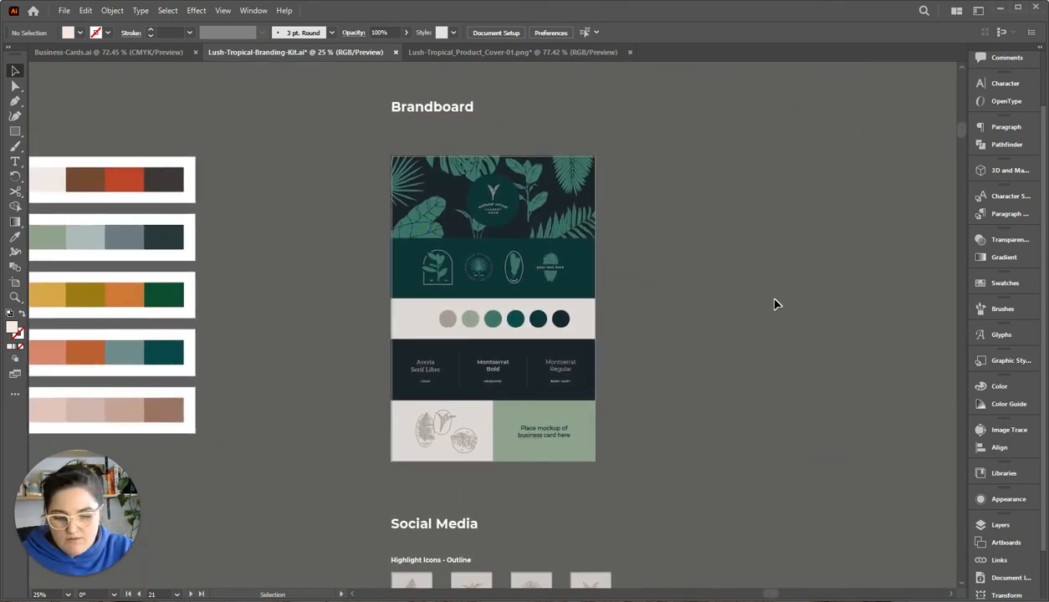
key(ctrl+equal)
drag(774, 299, 773, 350)
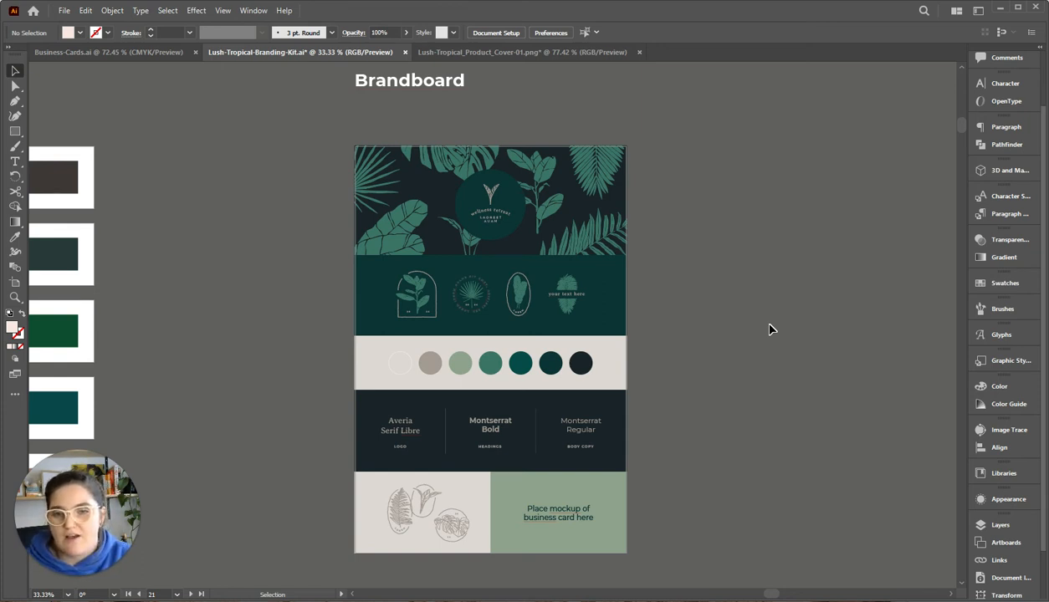
click(566, 516)
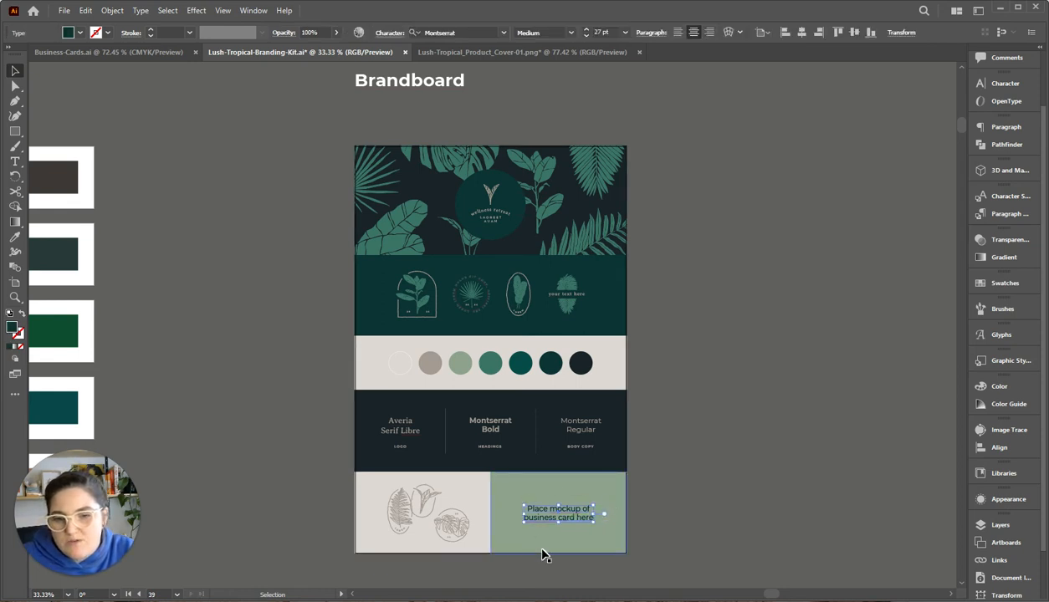
click(713, 506)
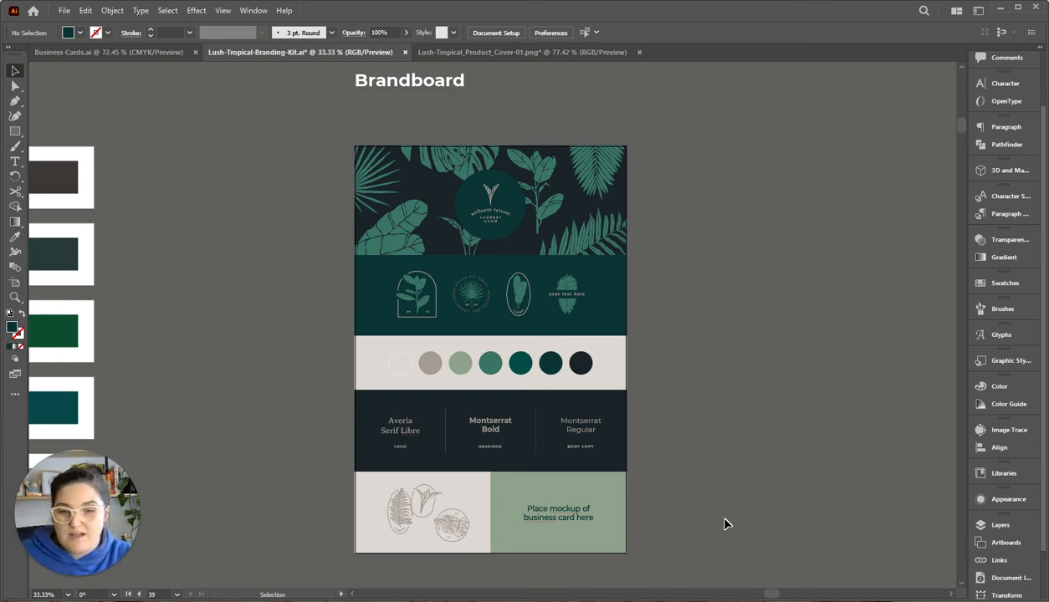
- Pan down to the Social Media highlight icon grids
key(space)
mouse_move(724, 524)
mouse_down()
mouse_move(865, 523)
mouse_move(754, 226)
mouse_move(709, 227)
mouse_up()
- Look over the Social Media outline highlight icons, selecting and deselecting one
key(space)
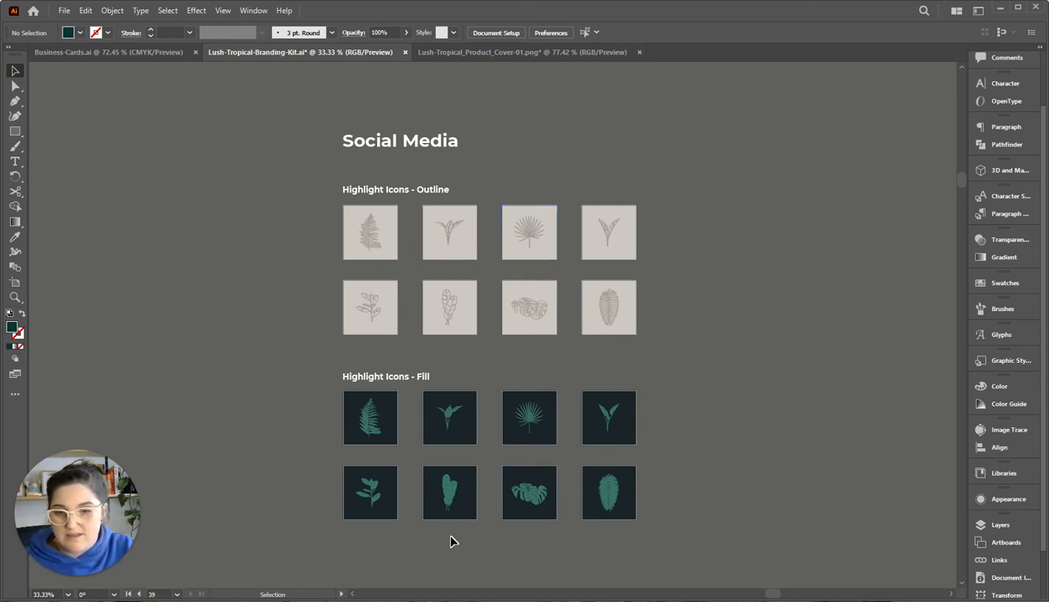
key(z)
scroll(727, 458, down, 5)
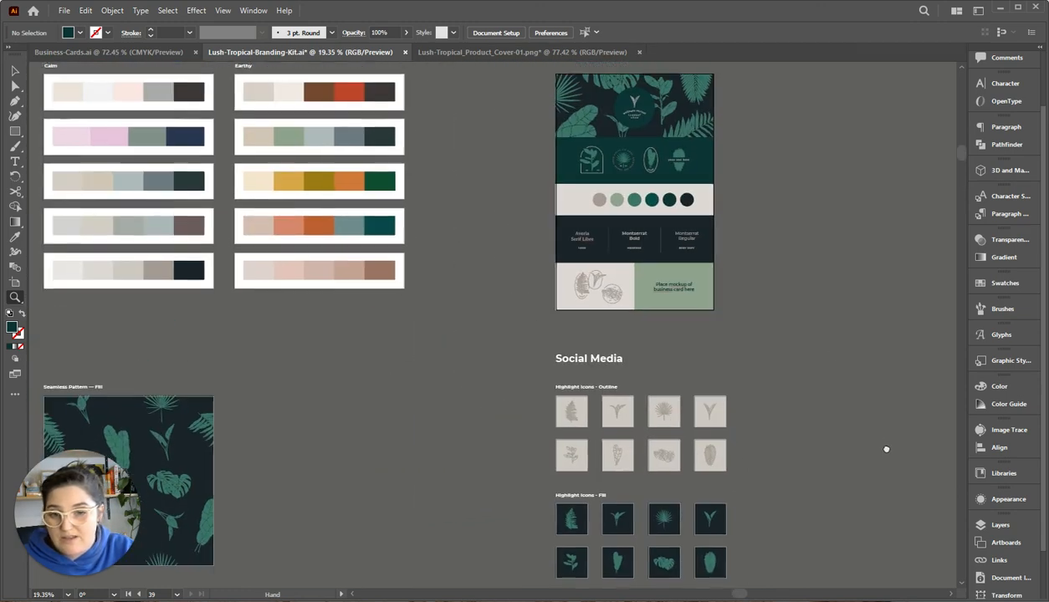
key(v)
click(667, 458)
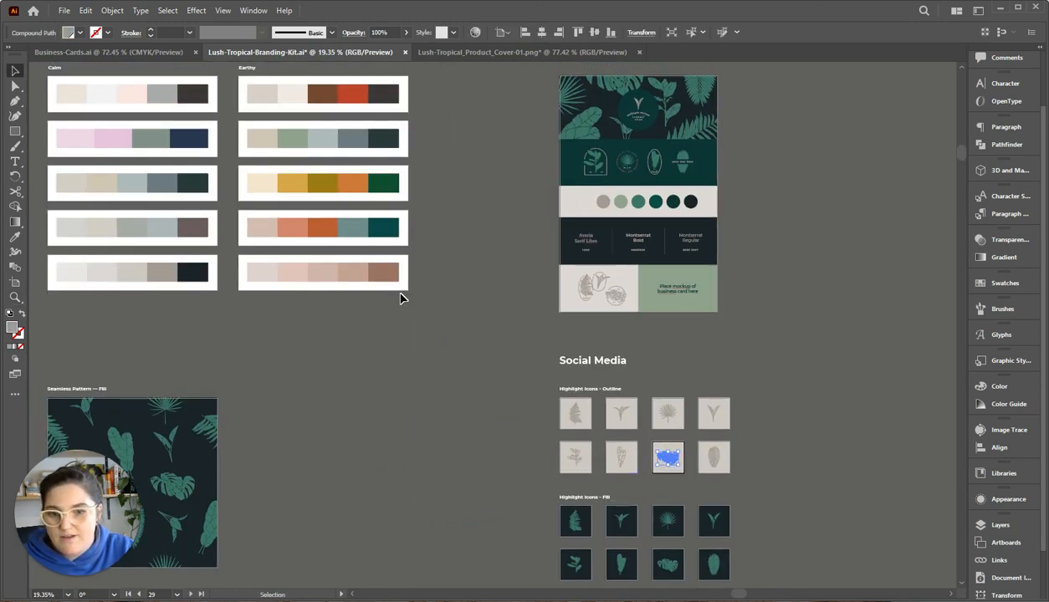
click(447, 320)
- Pan back past the brandmarks and palettes, then switch to the Business-Cards.ai document
drag(448, 321, 715, 424)
mouse_move(288, 135)
mouse_down()
mouse_move(340, 167)
mouse_move(376, 124)
mouse_up()
scroll(377, 124, left, 5)
scroll(485, 251, down, 1)
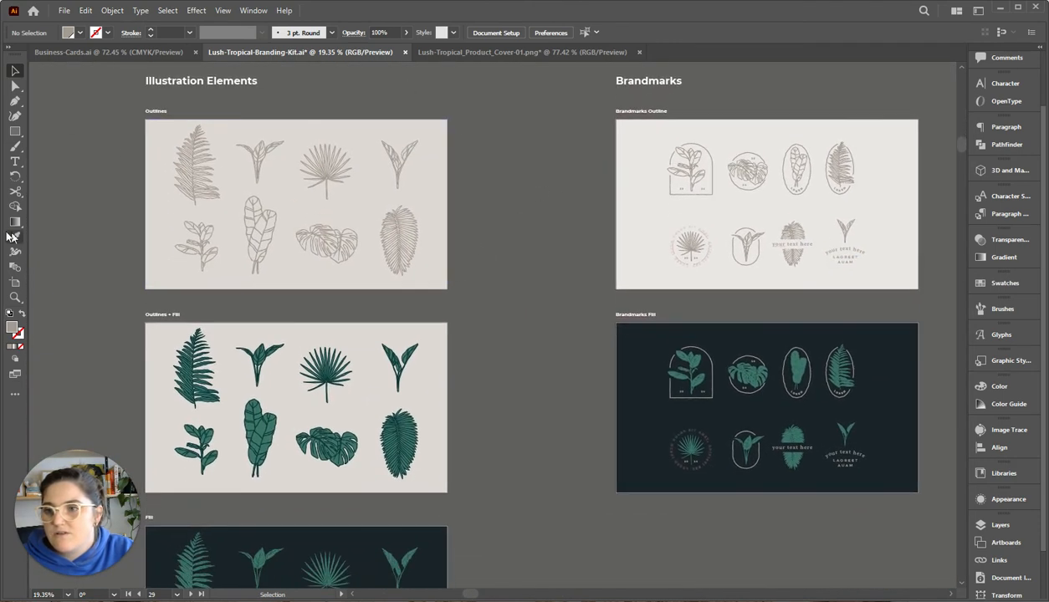
click(108, 52)
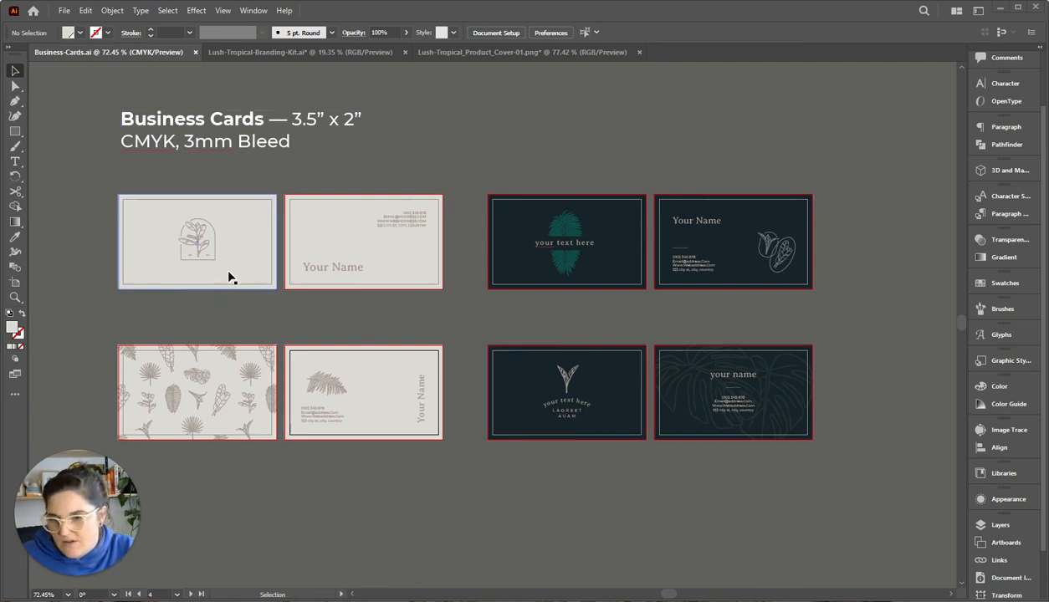
click(110, 273)
click(52, 119)
key(a)
key(ctrl+plus)
key(ctrl+plus)
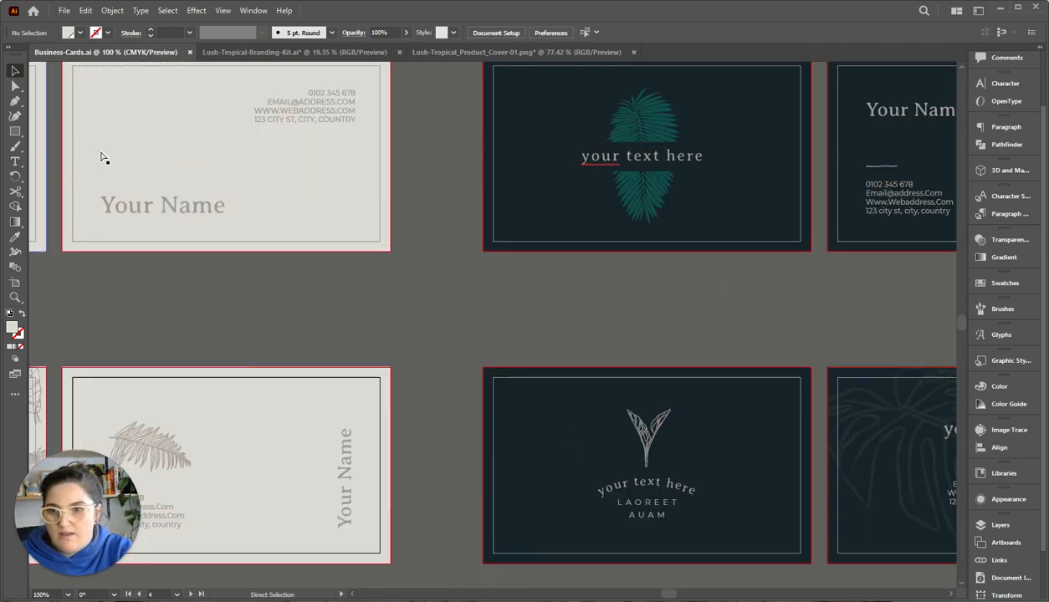
key(ctrl+plus)
key(ctrl+plus)
key(ctrl+minus)
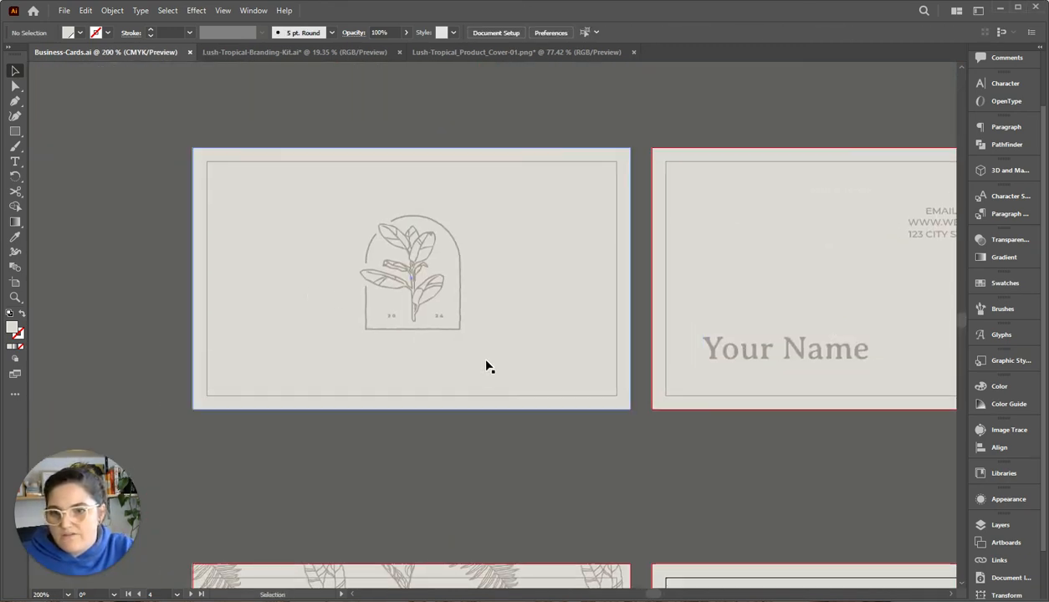
key(space)
drag(651, 482, 258, 476)
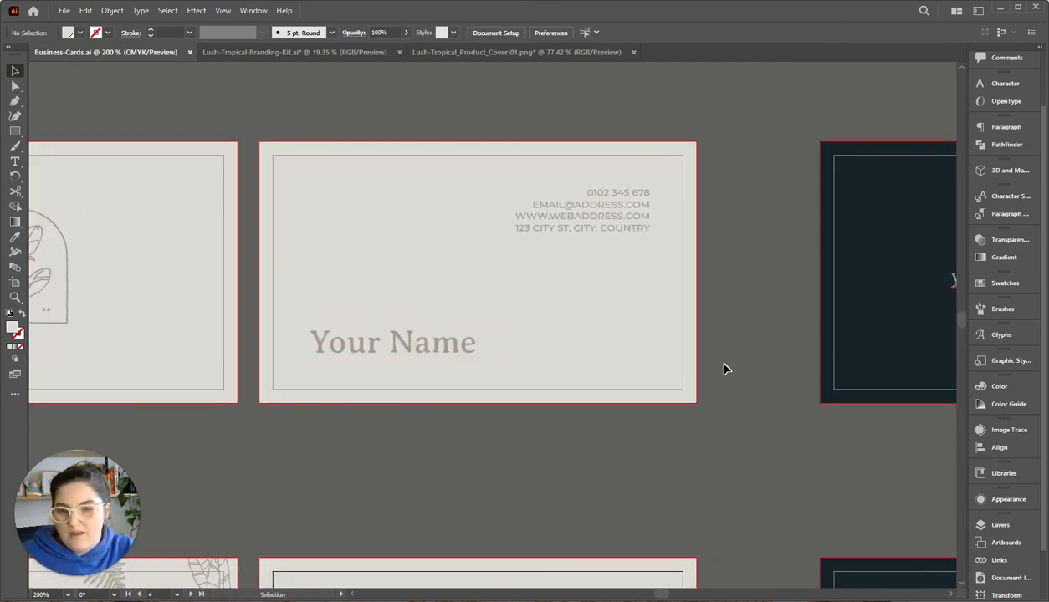
click(598, 210)
click(421, 351)
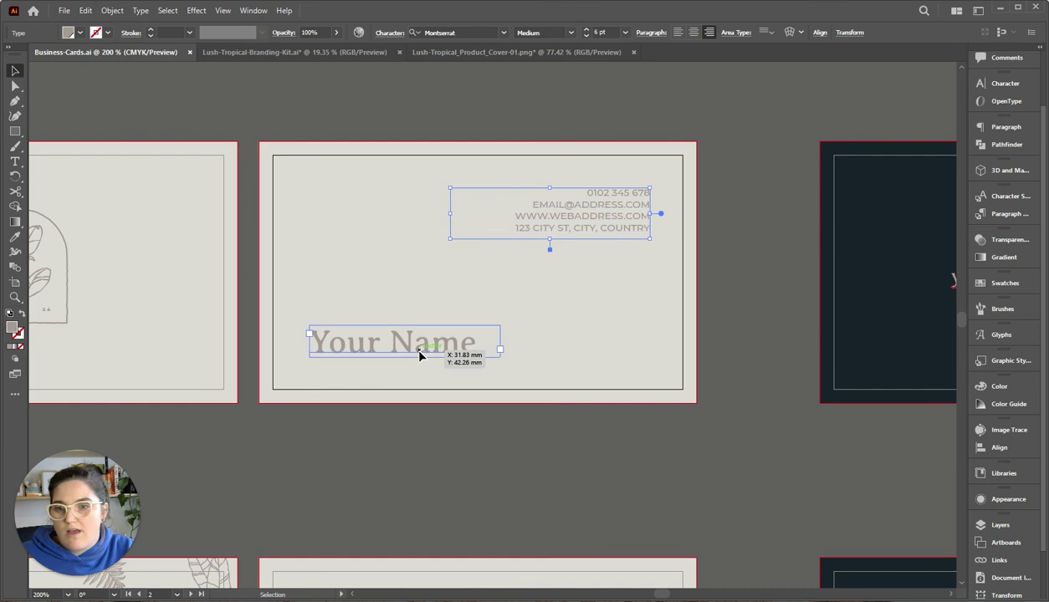
click(786, 469)
scroll(519, 485, right, 8)
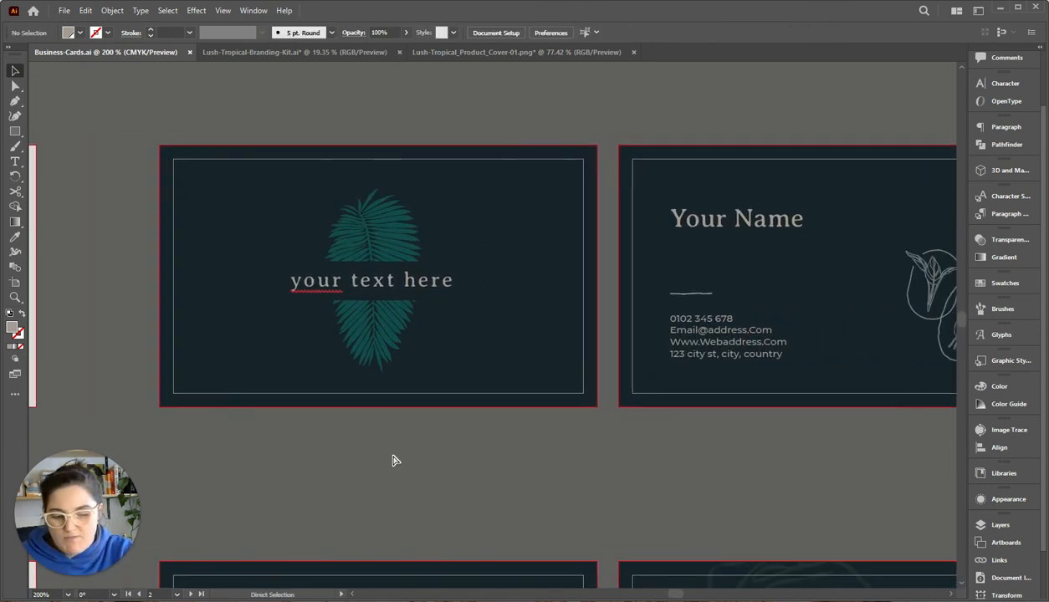
key(ctrl+minus)
drag(682, 461, 625, 417)
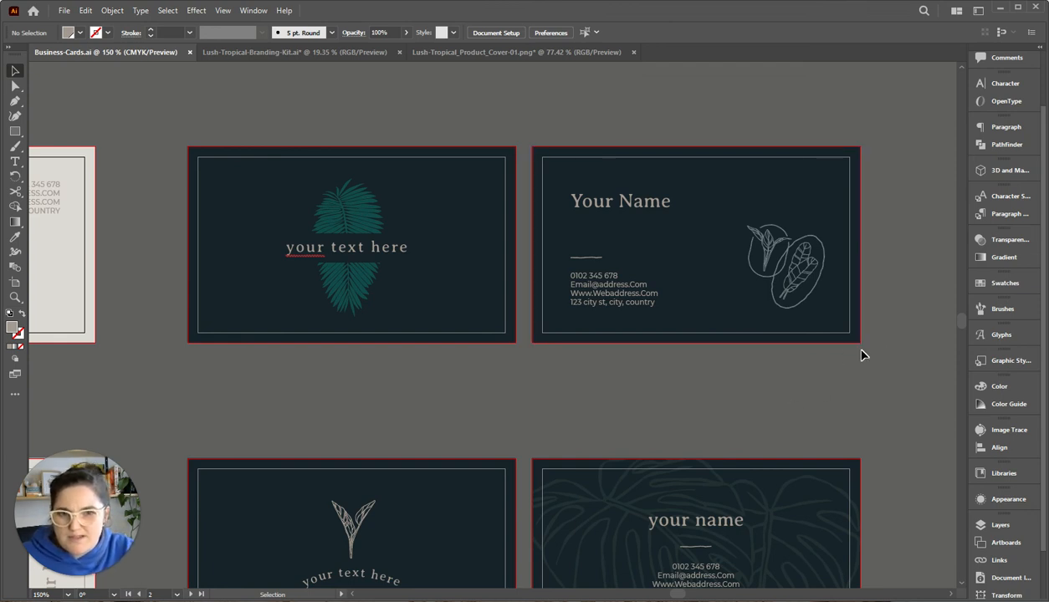
scroll(654, 409, left, 2)
scroll(705, 325, down, 3)
scroll(451, 440, left, 5)
scroll(495, 446, left, 3)
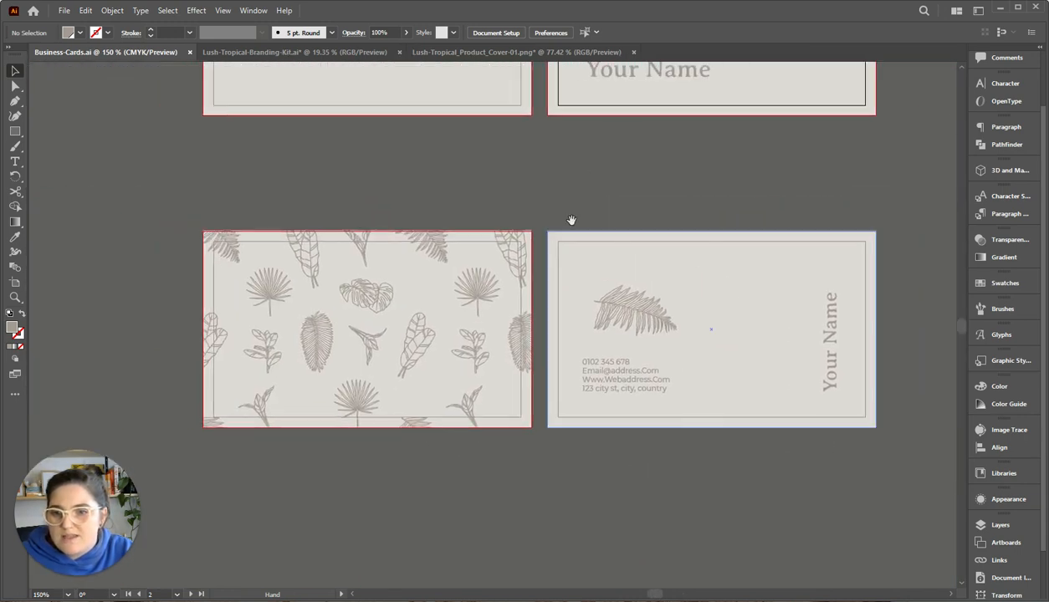
scroll(613, 238, up, 5)
mouse_move(599, 161)
mouse_down()
mouse_move(672, 253)
mouse_move(450, 155)
mouse_up()
key(ctrl+minus)
key(ctrl+minus)
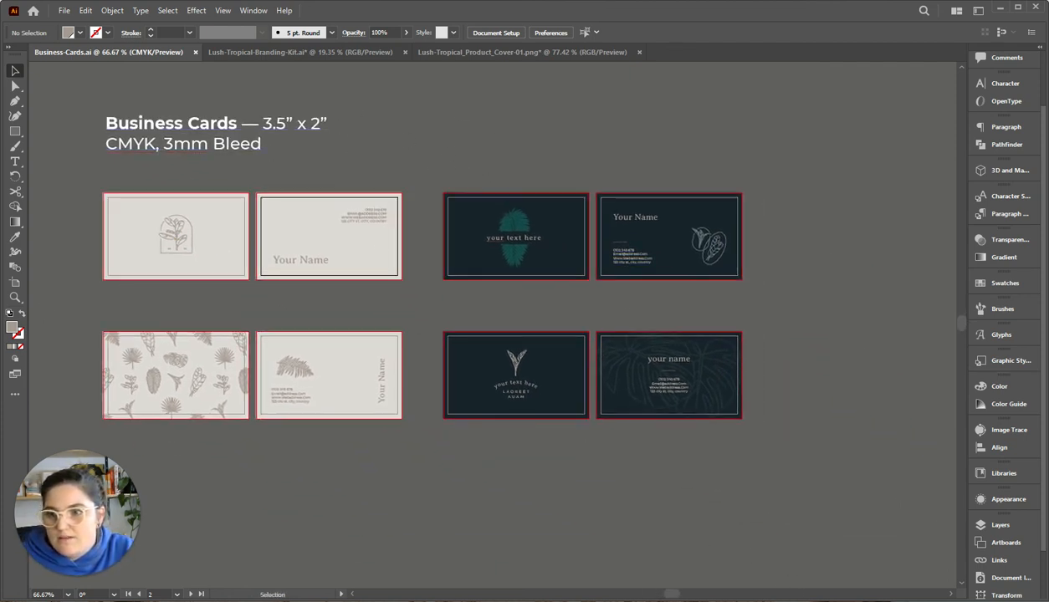
- Switch to the Lush-Tropical_Product_Cover-01.png document showing the branding kit cover
key(ctrl+shift+Tab)
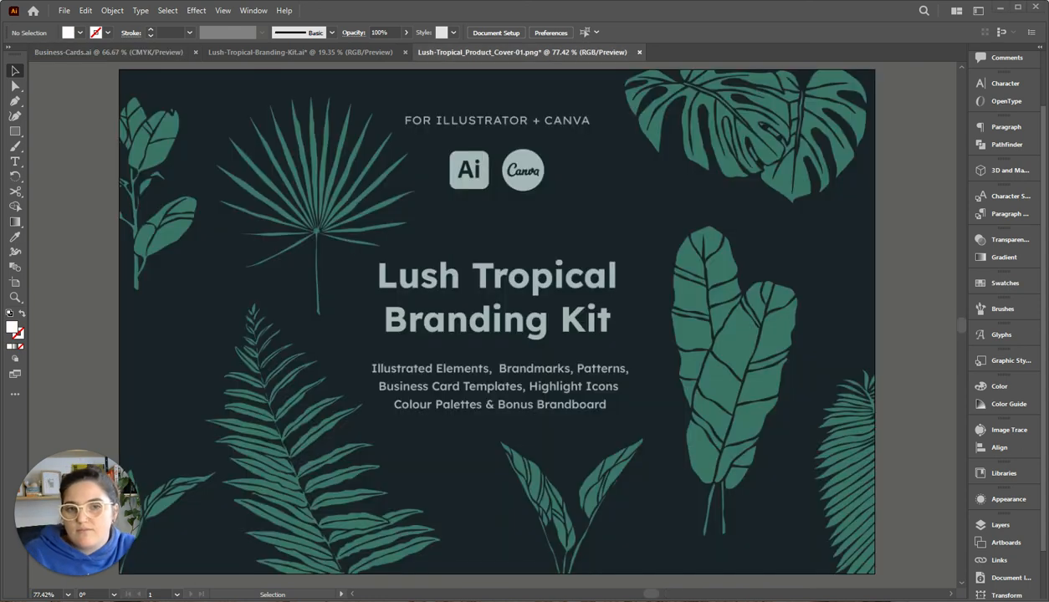